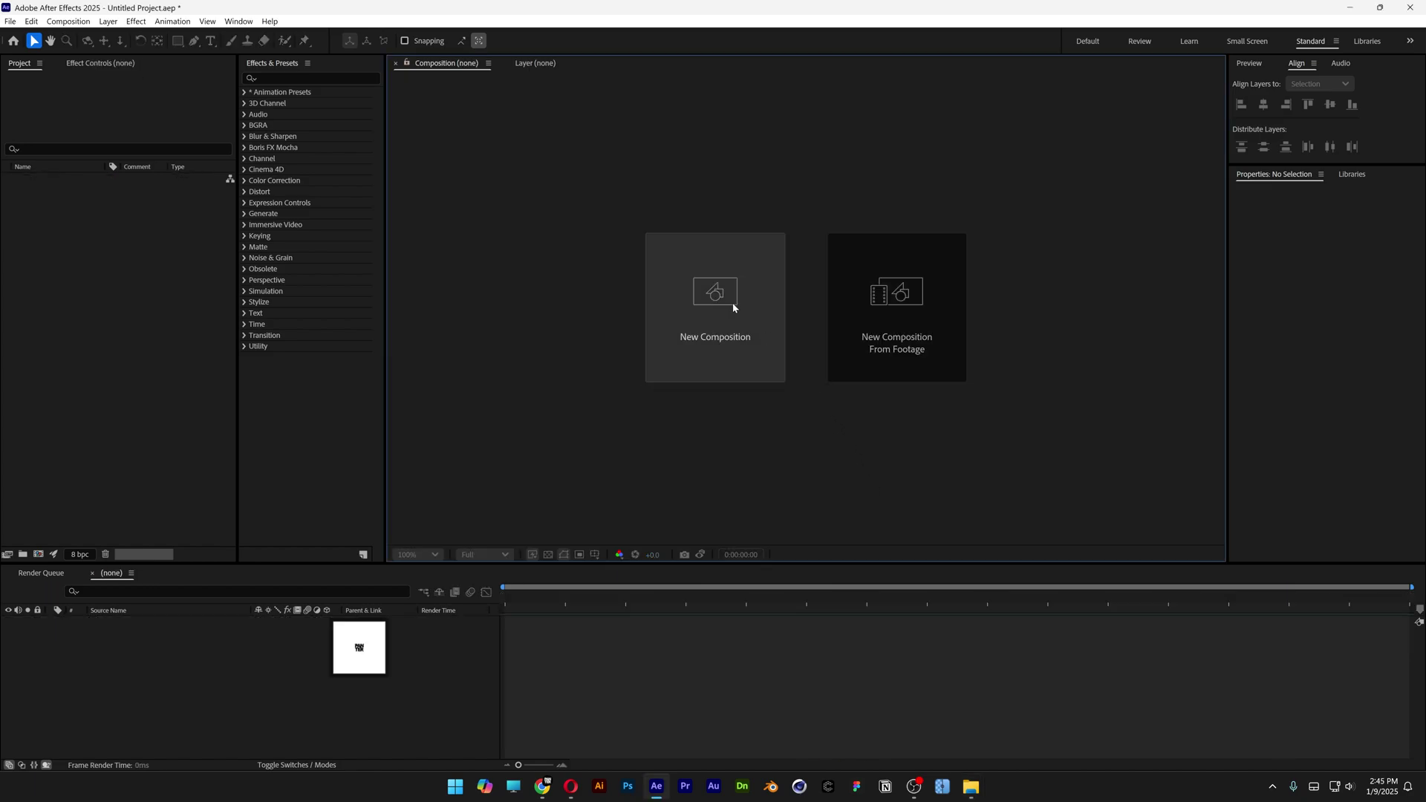
Create the 'Final Comp' composition at HD 1920x1080, 25 fps, lasting 0:00:04:00
{"action": "left_click", "coordinate": [714, 304]}
{"action": "type", "text": "Final Comp"}
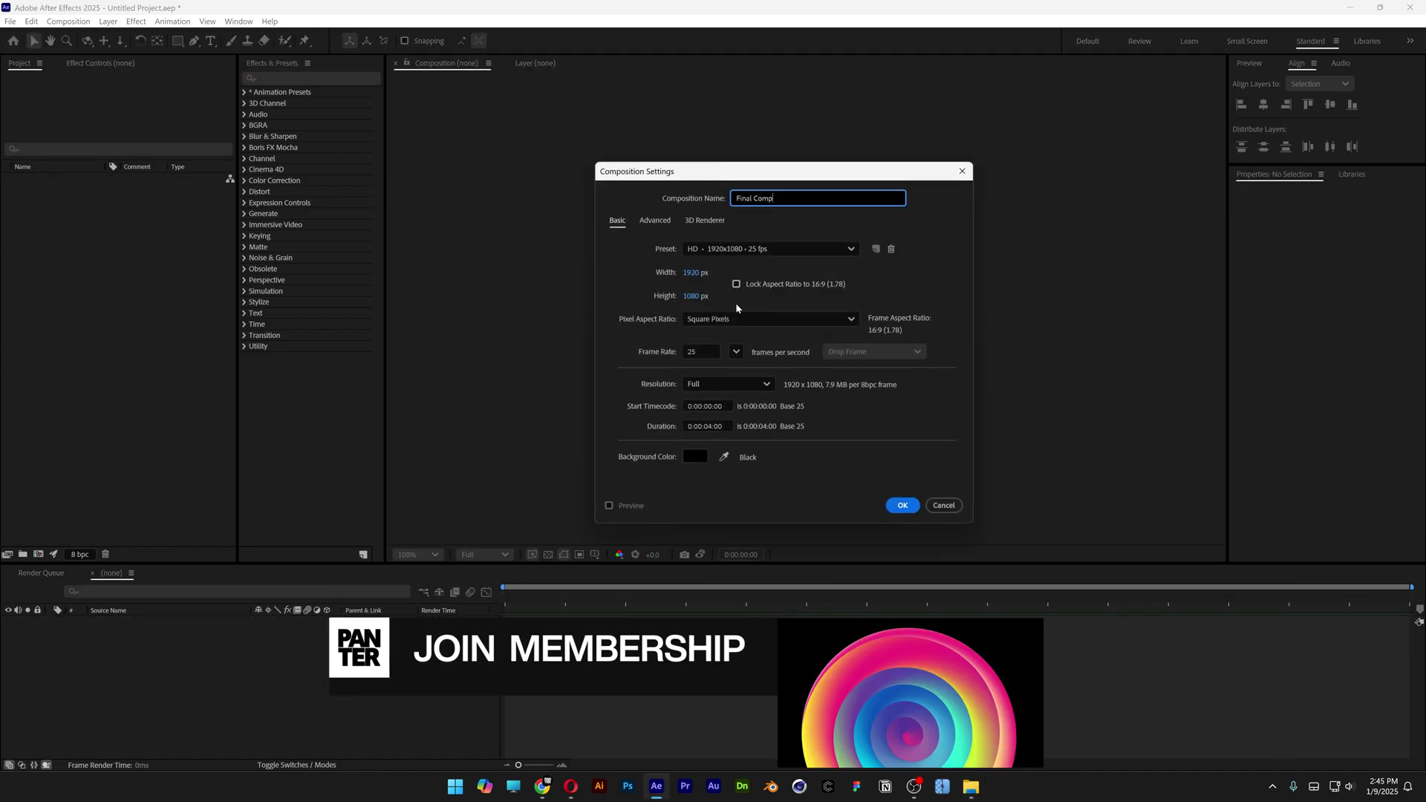
{"action": "left_click", "coordinate": [769, 248]}
{"action": "left_click", "coordinate": [745, 316]}
{"action": "left_click_drag", "start_coordinate": [704, 426], "coordinate": [723, 426]}
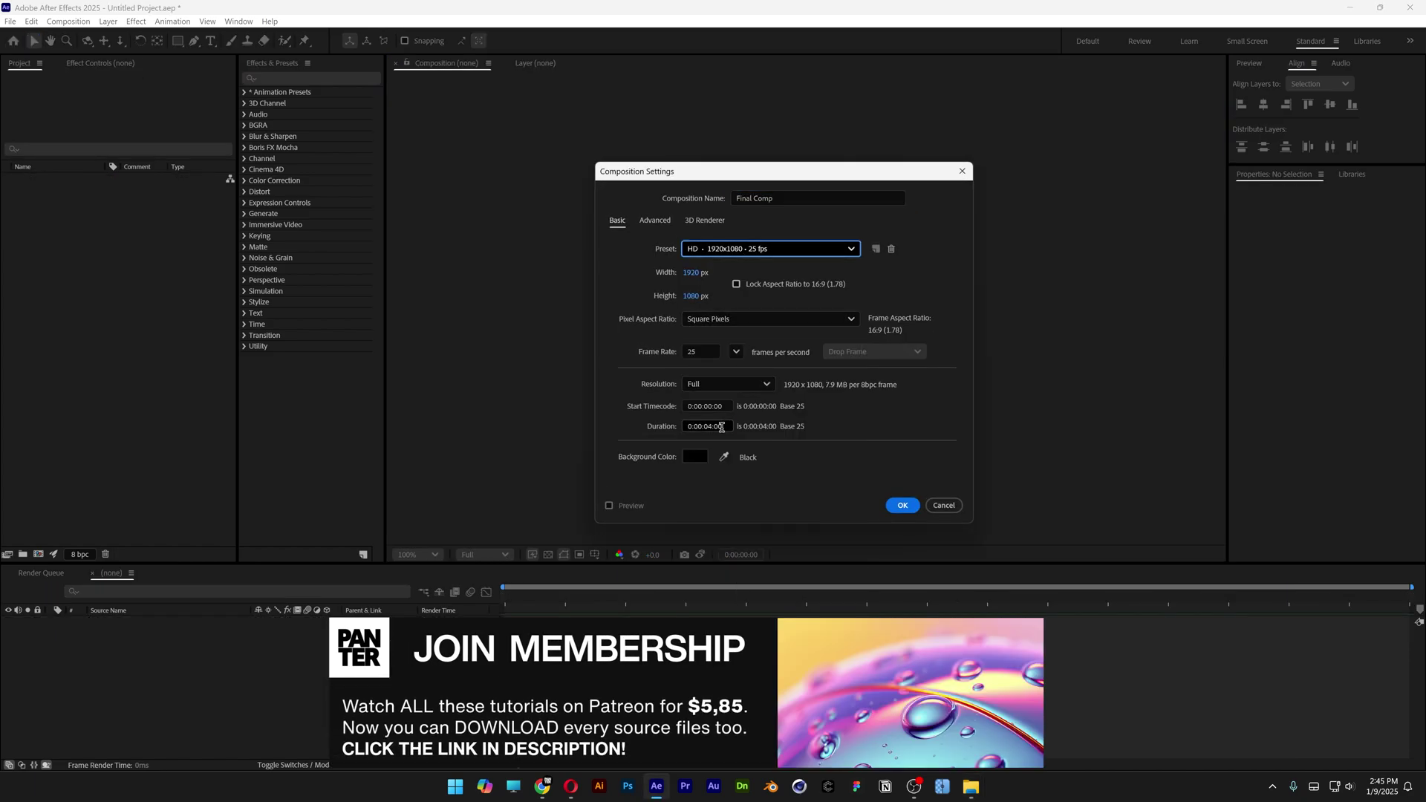
{"action": "left_click", "coordinate": [902, 505]}
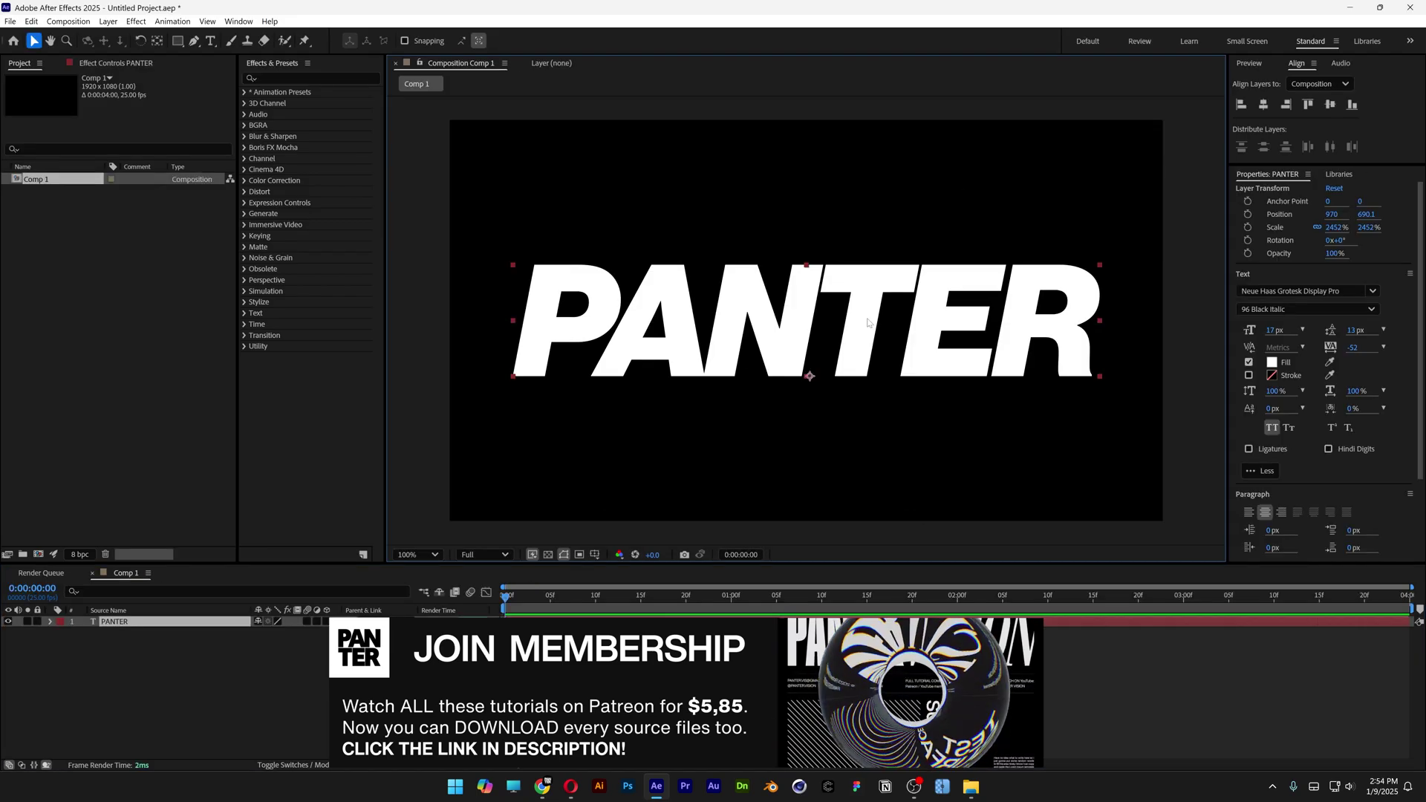
{"action": "left_click", "coordinate": [1272, 291]}
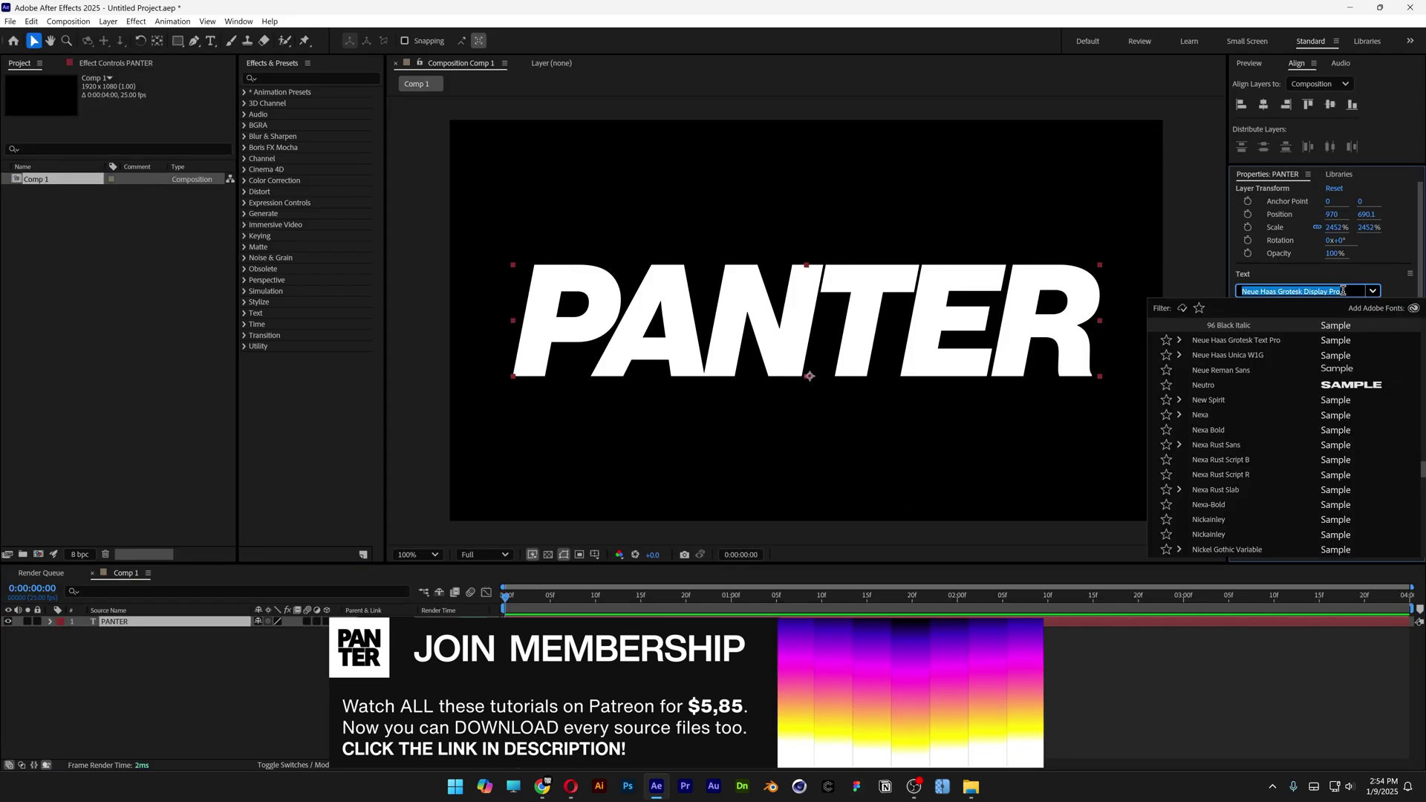
Keep the 96 Black Italic style and move PANTER's anchor point to its left edge
{"action": "left_click", "coordinate": [1372, 291]}
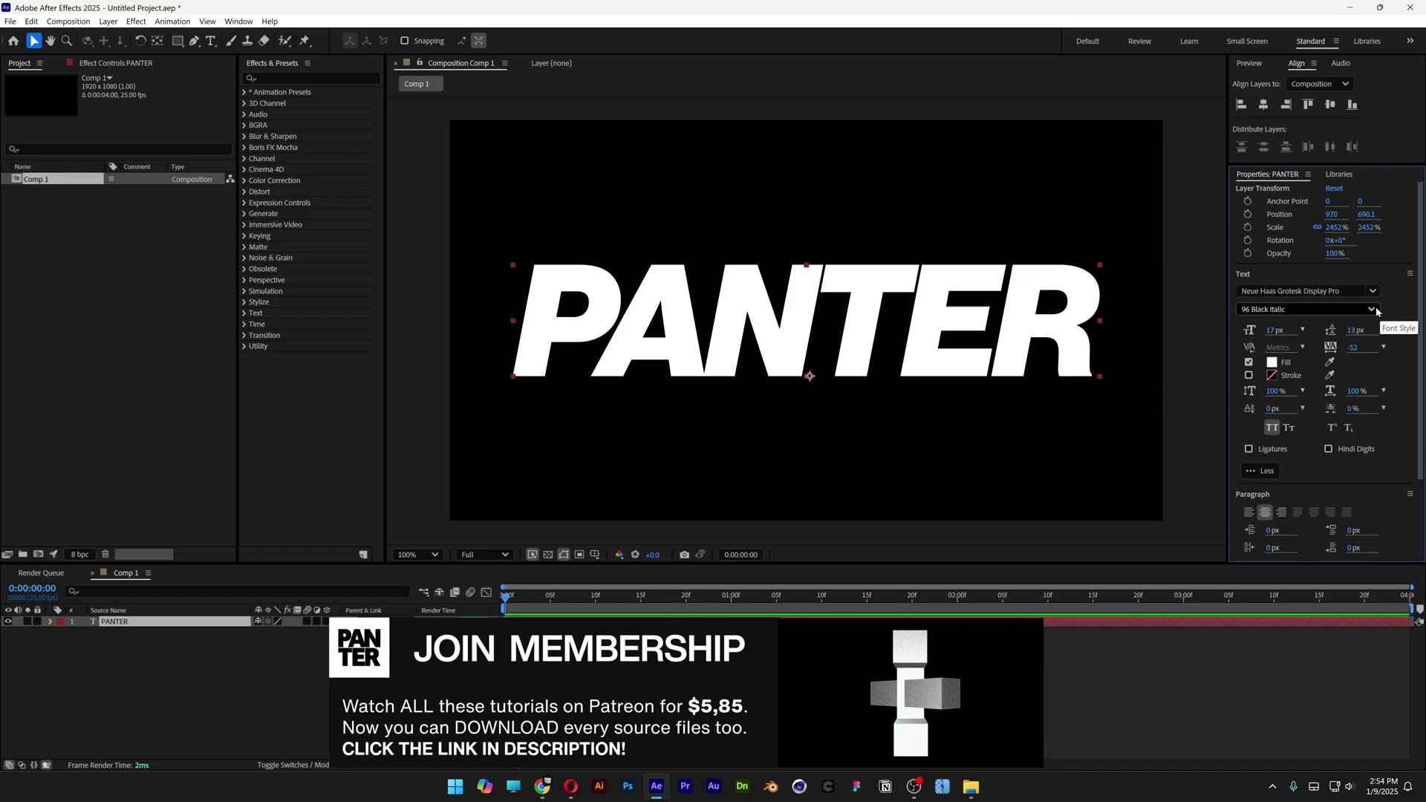
{"action": "left_click", "coordinate": [1371, 309]}
{"action": "left_click", "coordinate": [1023, 337]}
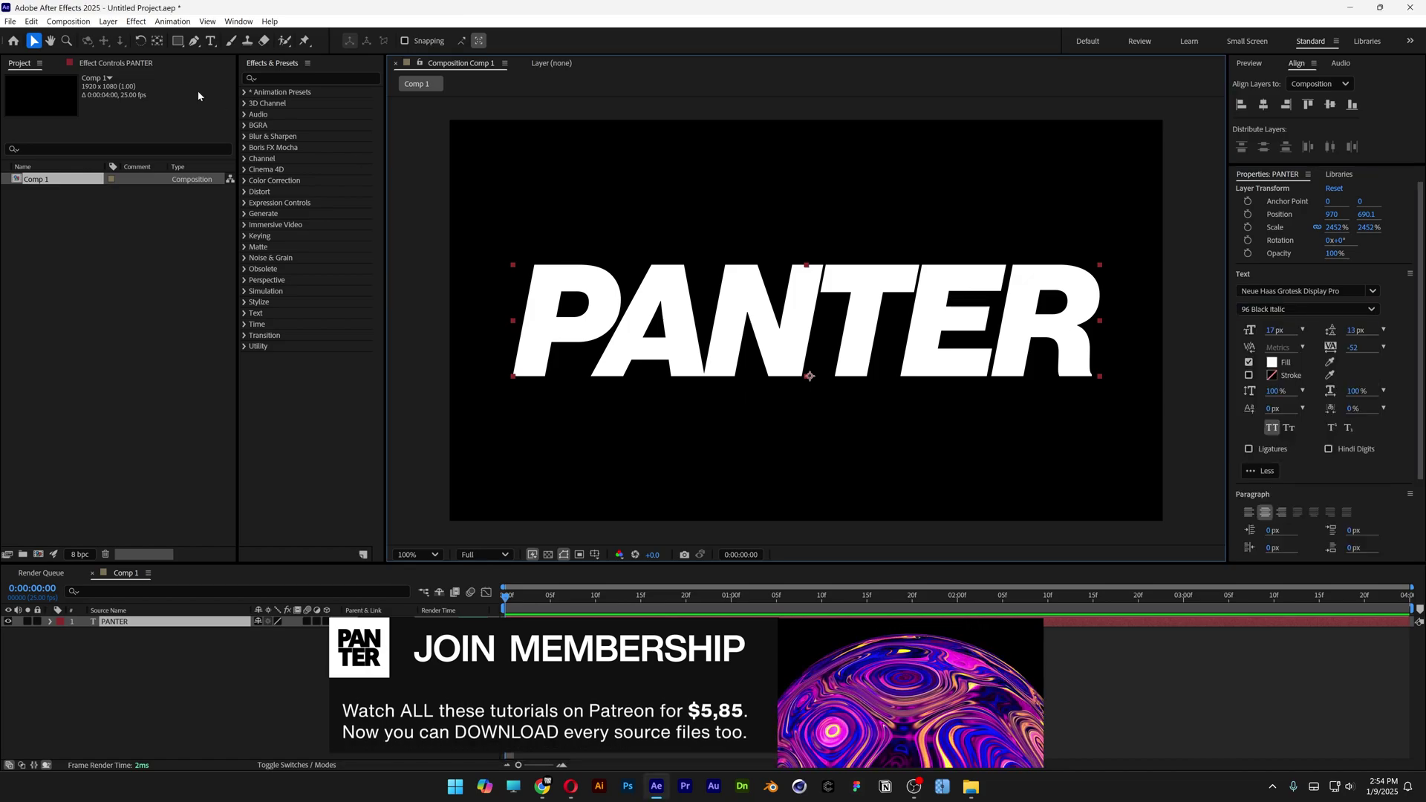
{"action": "left_click", "coordinate": [156, 41]}
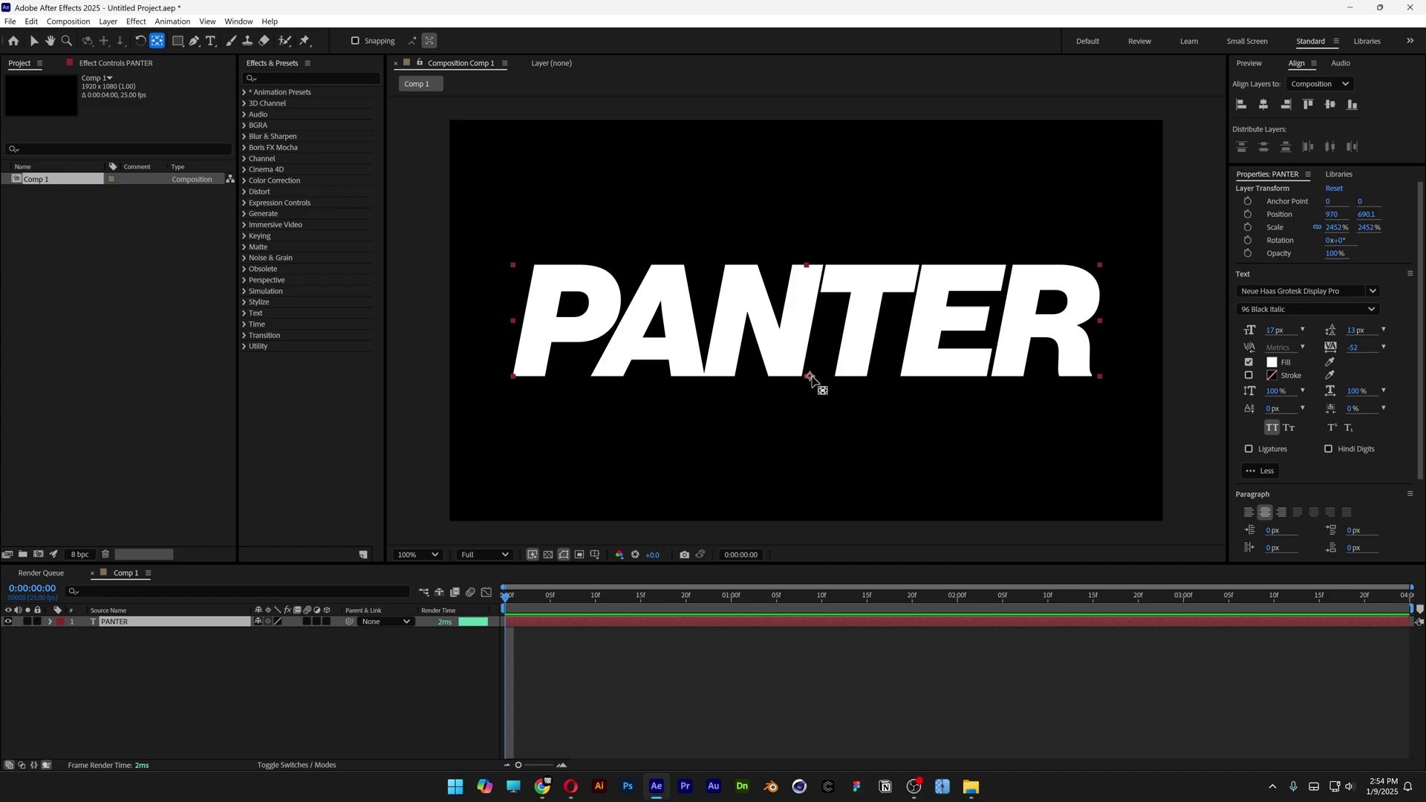
{"action": "left_click_drag", "start_coordinate": [810, 376], "coordinate": [523, 325]}
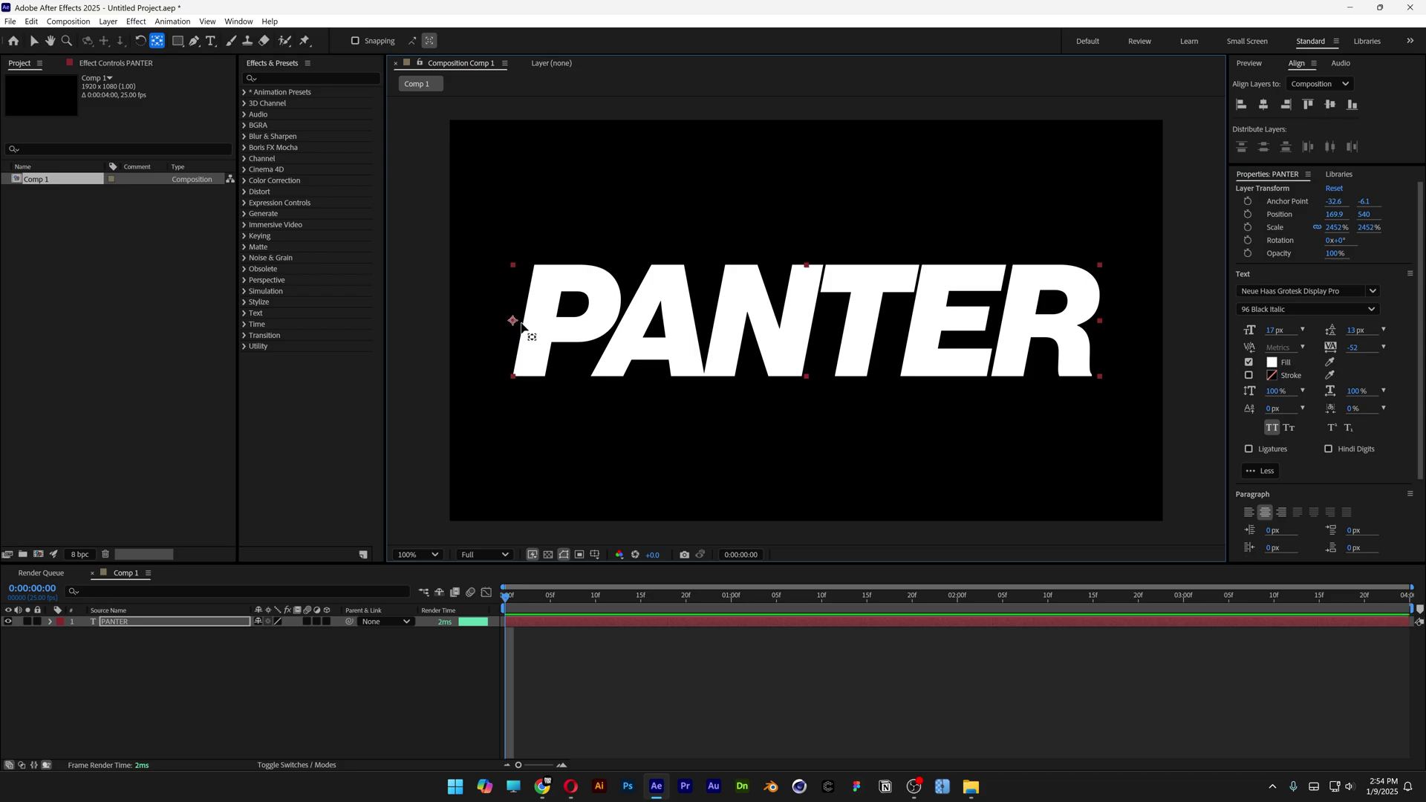
Keyframe PANTER's Scale at frame 0 and set its width to 0% at one second
{"action": "key", "text": "s"}
{"action": "left_click", "coordinate": [83, 633]}
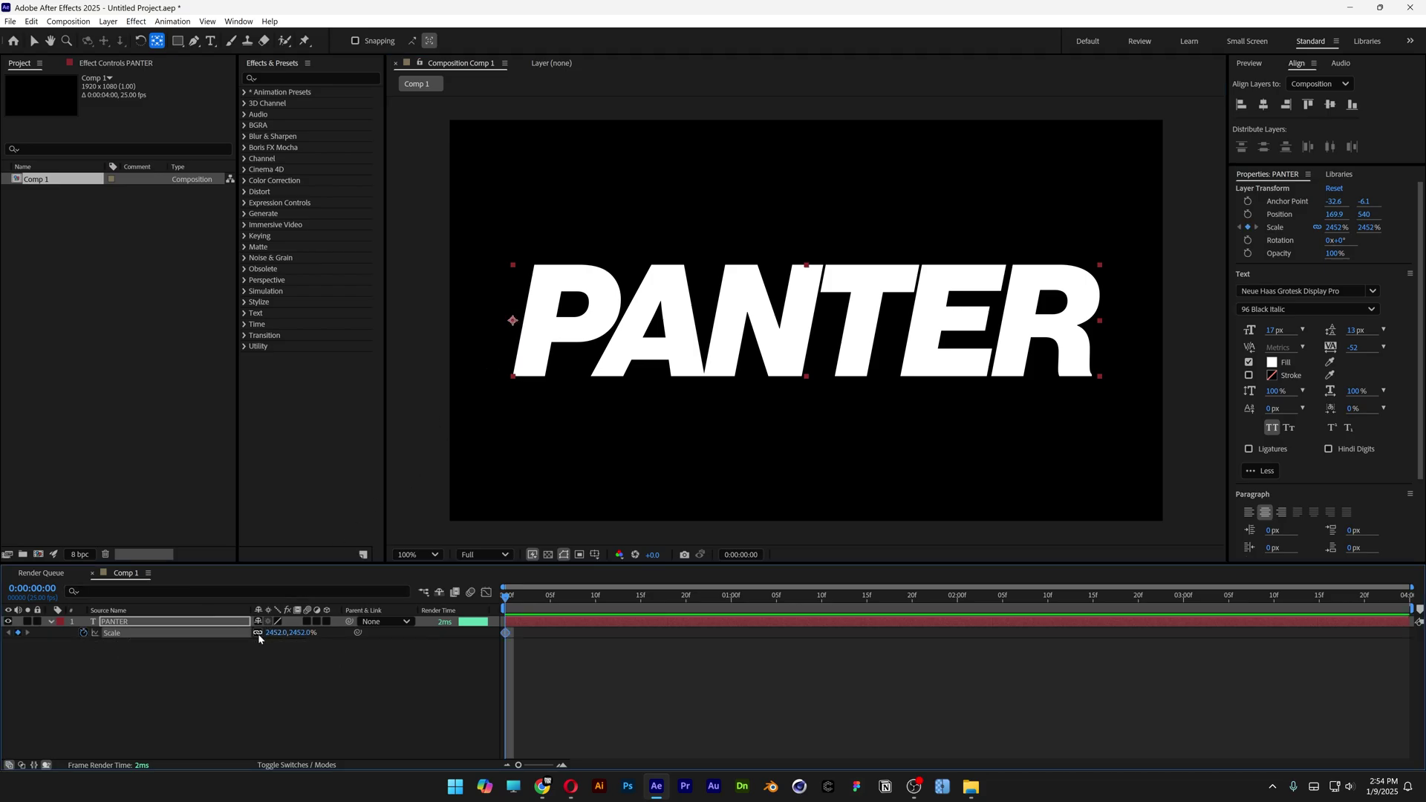
{"action": "left_click_drag", "start_coordinate": [504, 596], "coordinate": [731, 598]}
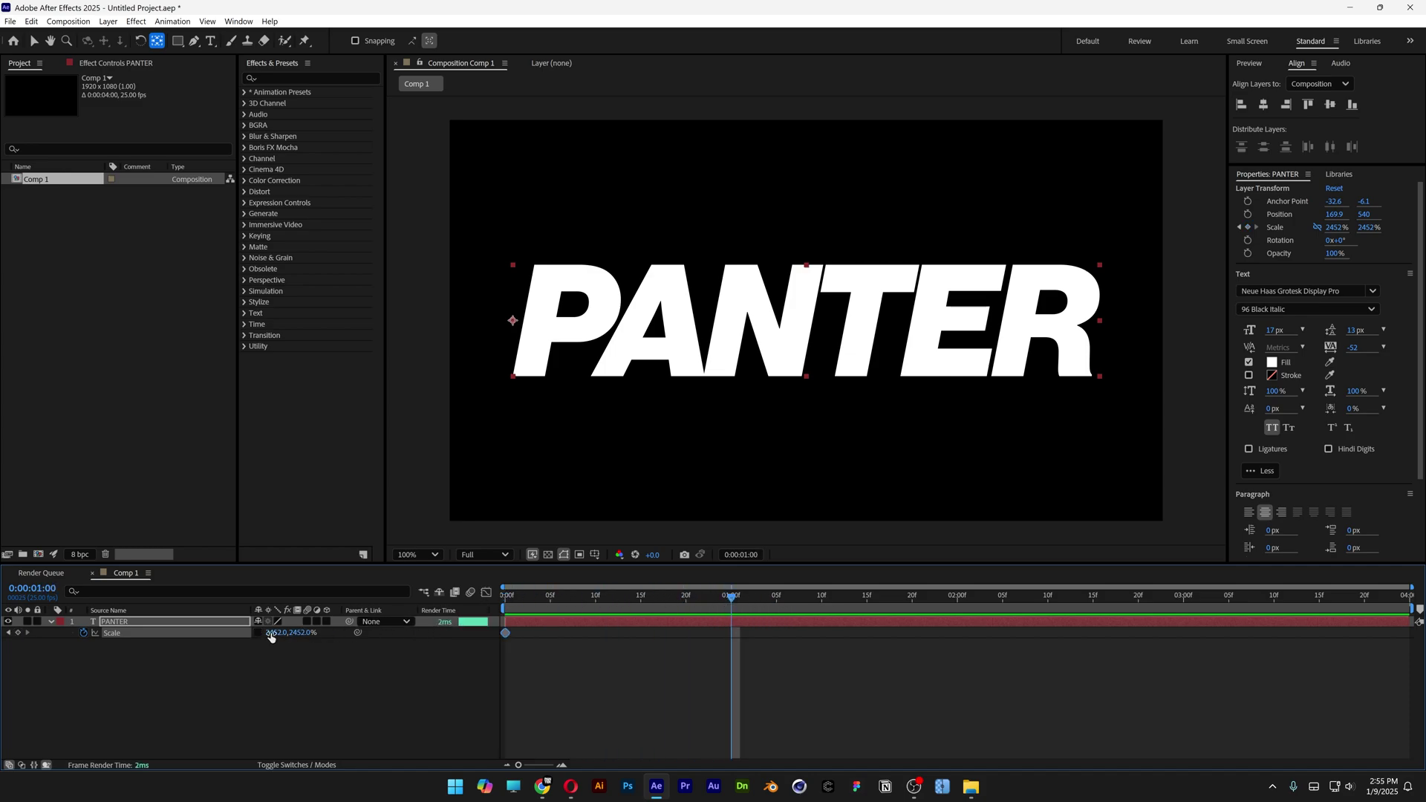
{"action": "type", "text": "0"}
{"action": "key", "text": "Return"}
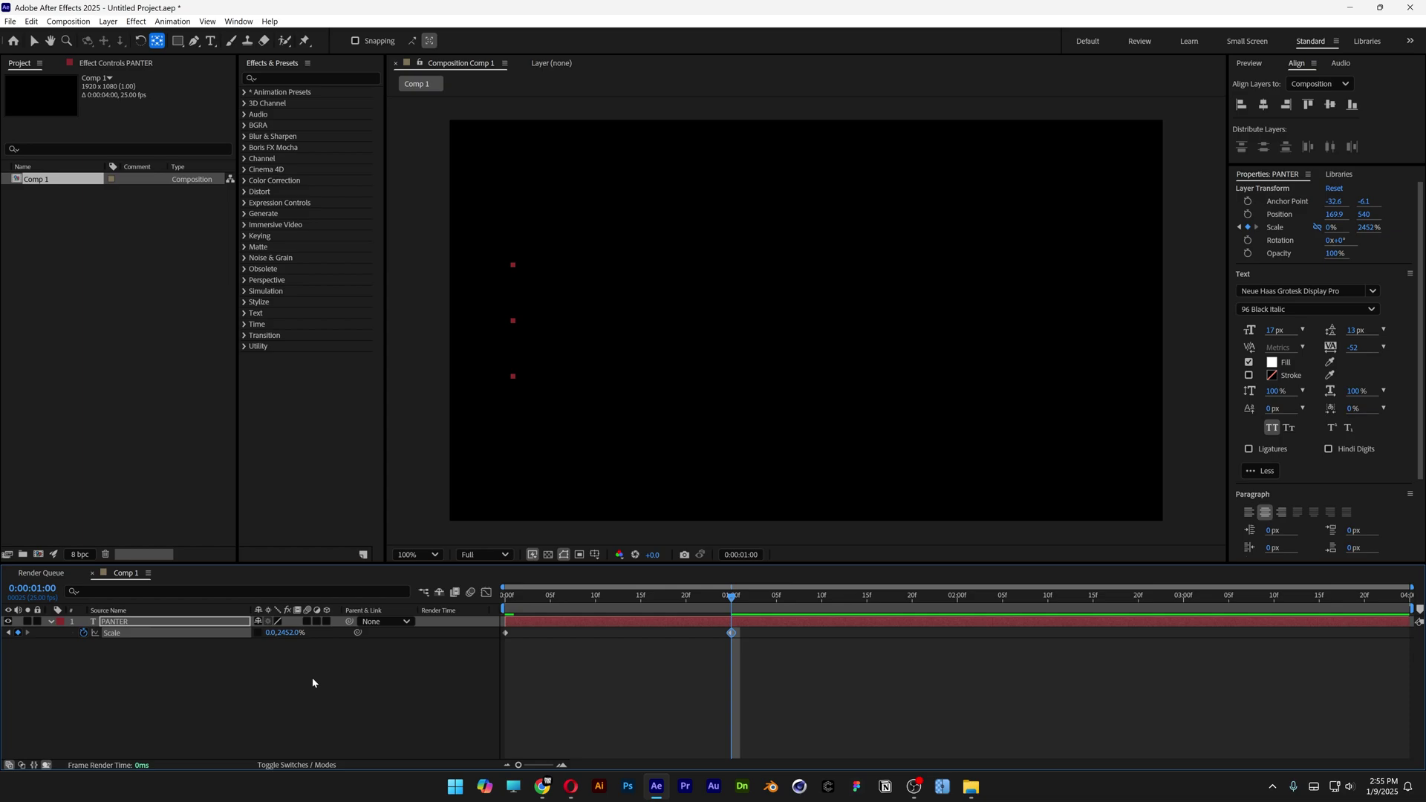
{"action": "left_click_drag", "start_coordinate": [732, 597], "coordinate": [491, 587]}
{"action": "left_click_drag", "start_coordinate": [771, 668], "coordinate": [501, 638]}
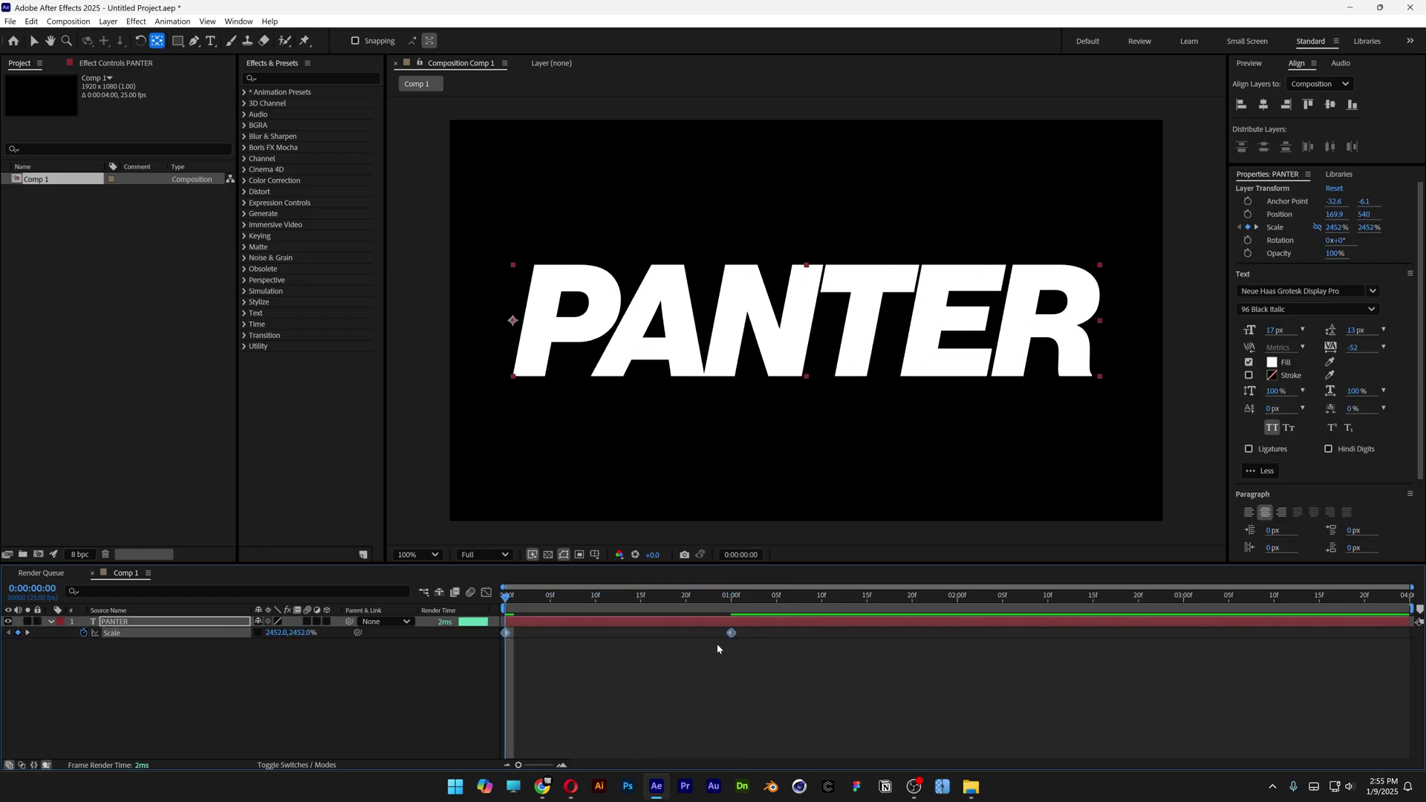
Apply Easy Ease to both Scale keyframes and duplicate the PANTER layer
{"action": "right_click", "coordinate": [732, 634]}
{"action": "mouse_move", "coordinate": [780, 626]}
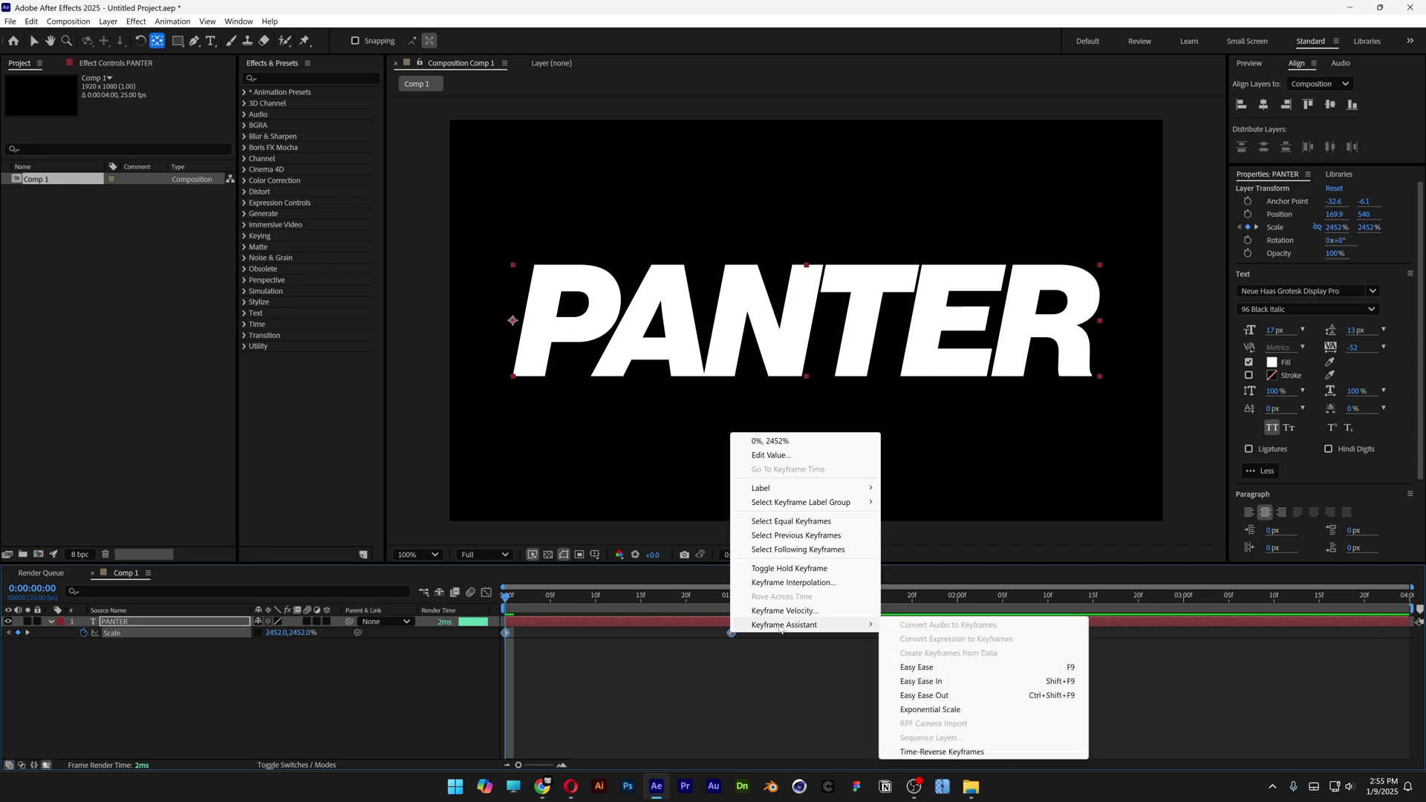
{"action": "left_click", "coordinate": [939, 668]}
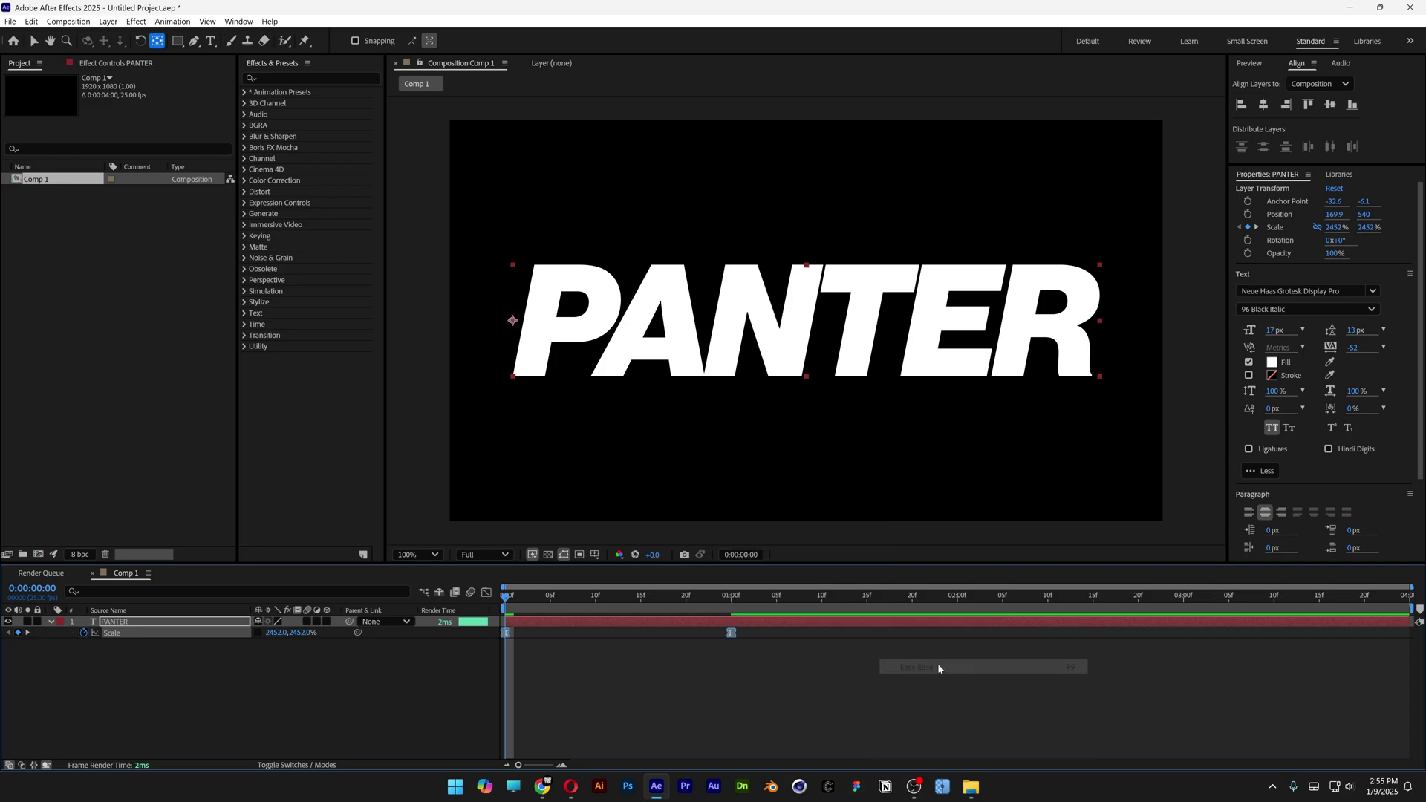
{"action": "key", "text": "ctrl+d"}
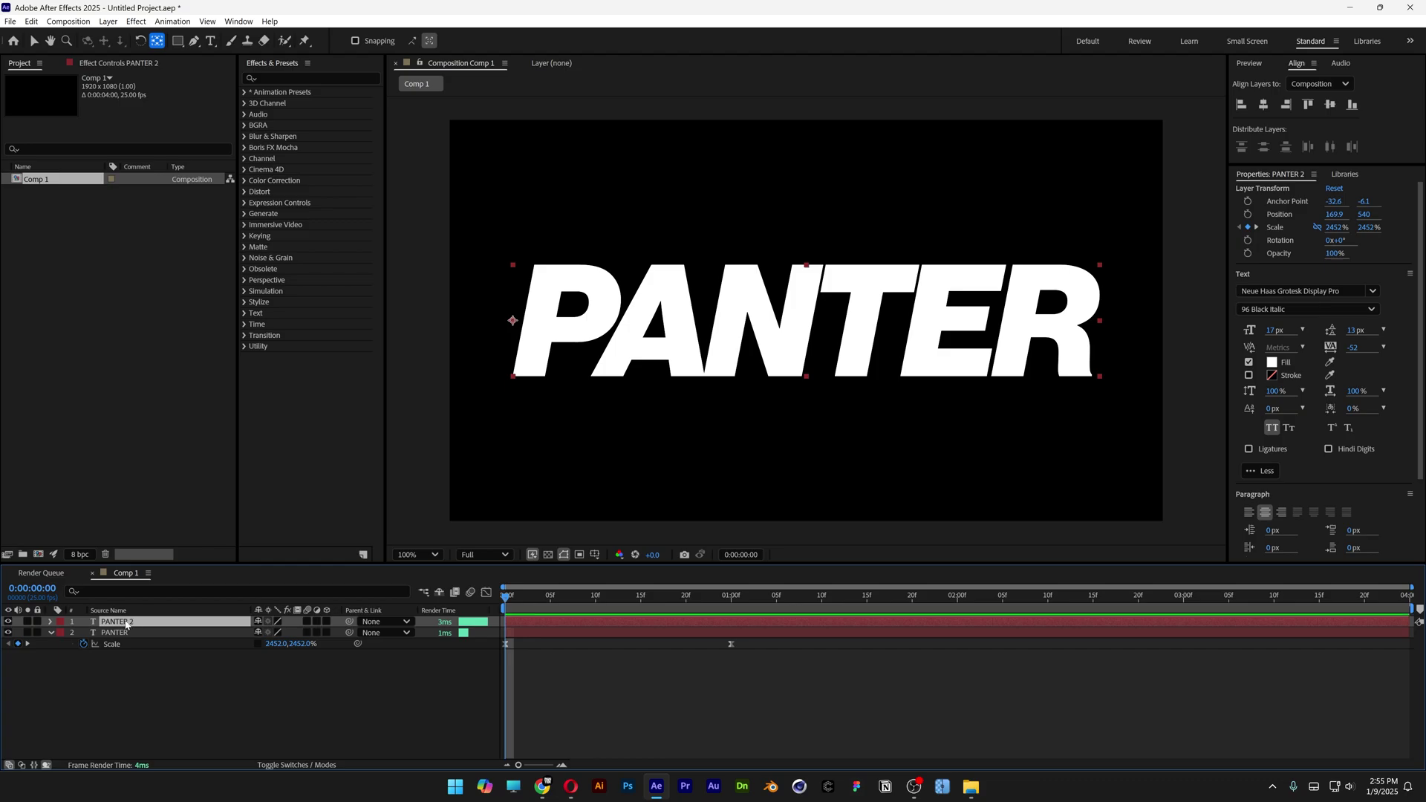
Give the duplicate an orange fill and retype its text as 'VISION'
{"action": "left_click", "coordinate": [1272, 363]}
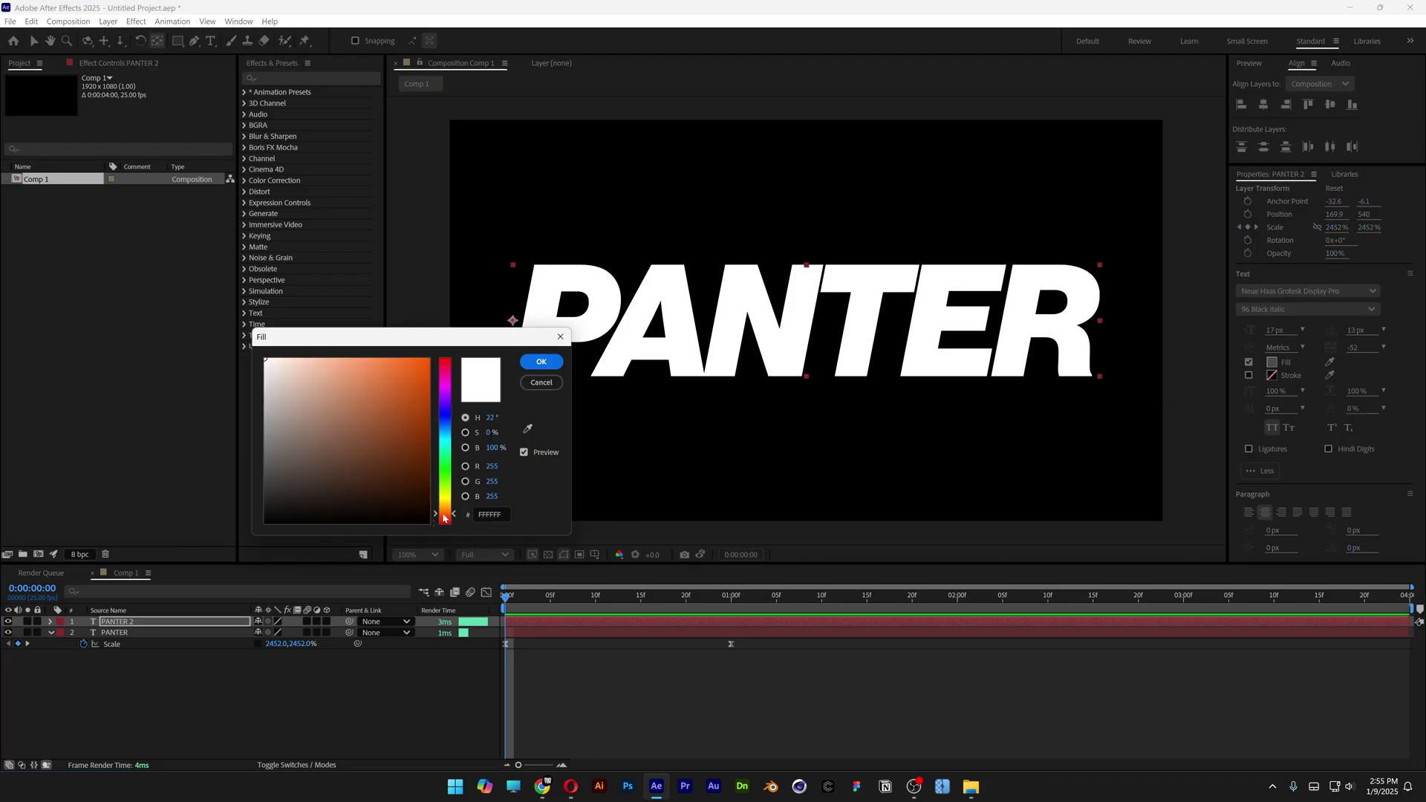
{"action": "left_click", "coordinate": [541, 360]}
{"action": "type", "text": "VISION"}
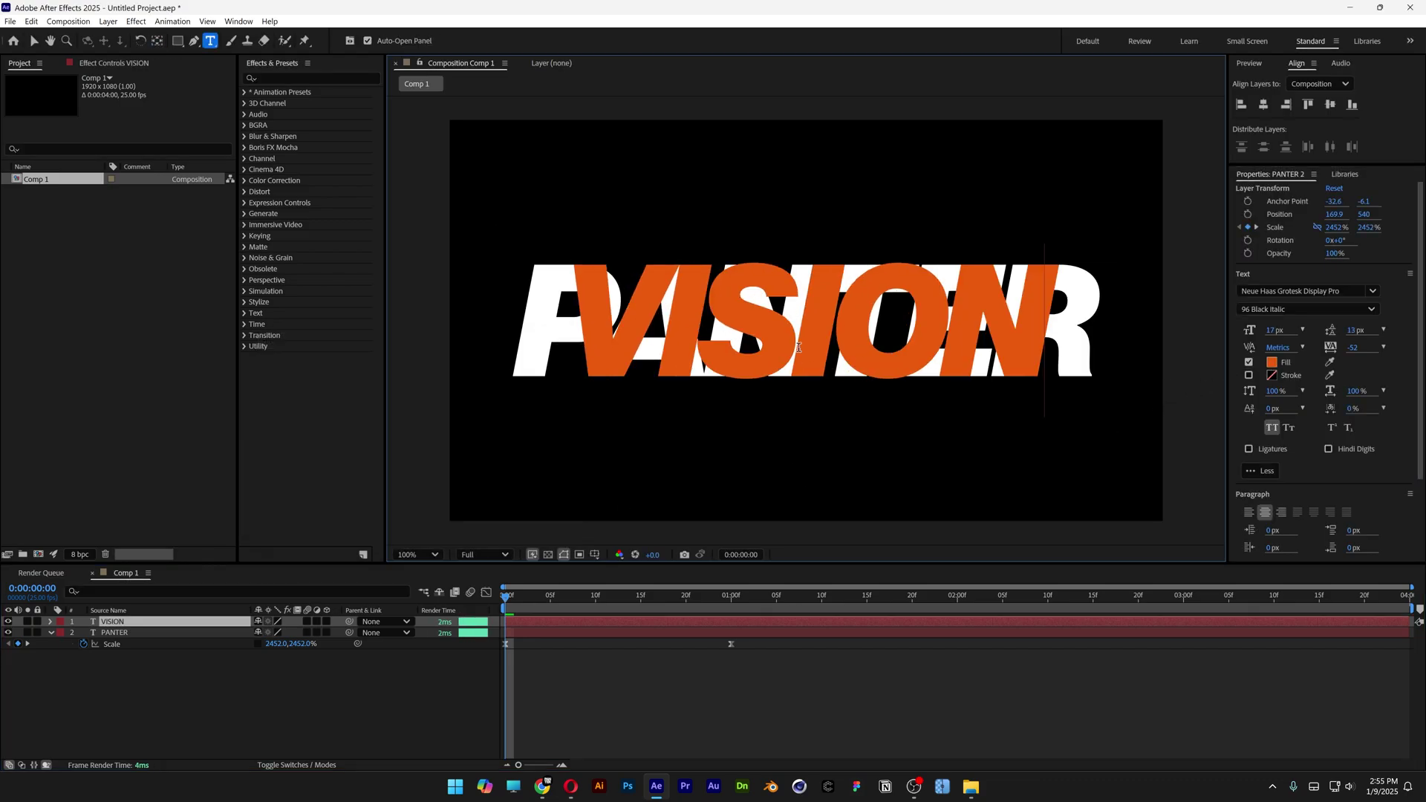
{"action": "key", "text": "Escape"}
{"action": "key", "text": "v"}
Align the right edges of the VISION and PANTER layers, then select VISION alone
{"action": "left_click_drag", "start_coordinate": [226, 697], "coordinate": [154, 619]}
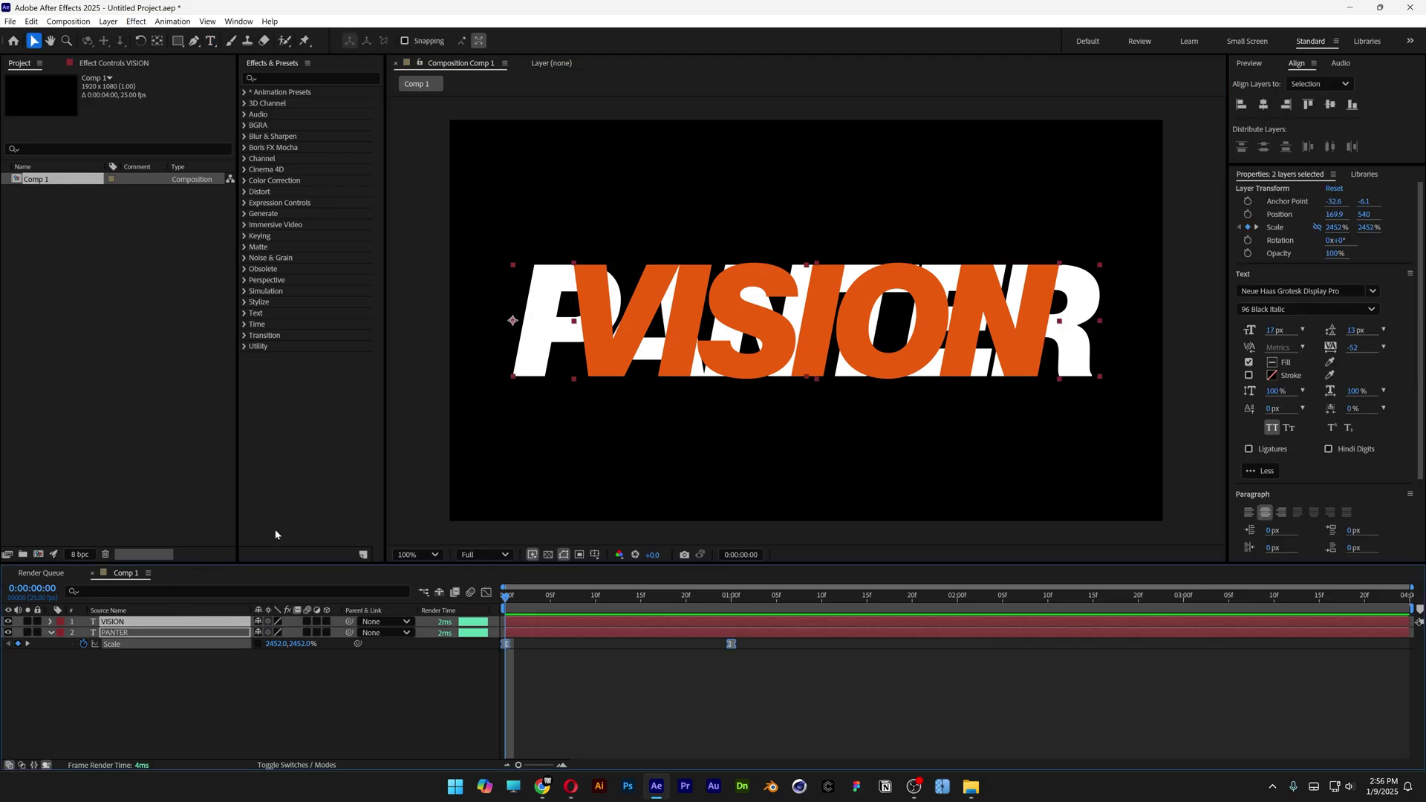
{"action": "left_click", "coordinate": [1286, 105]}
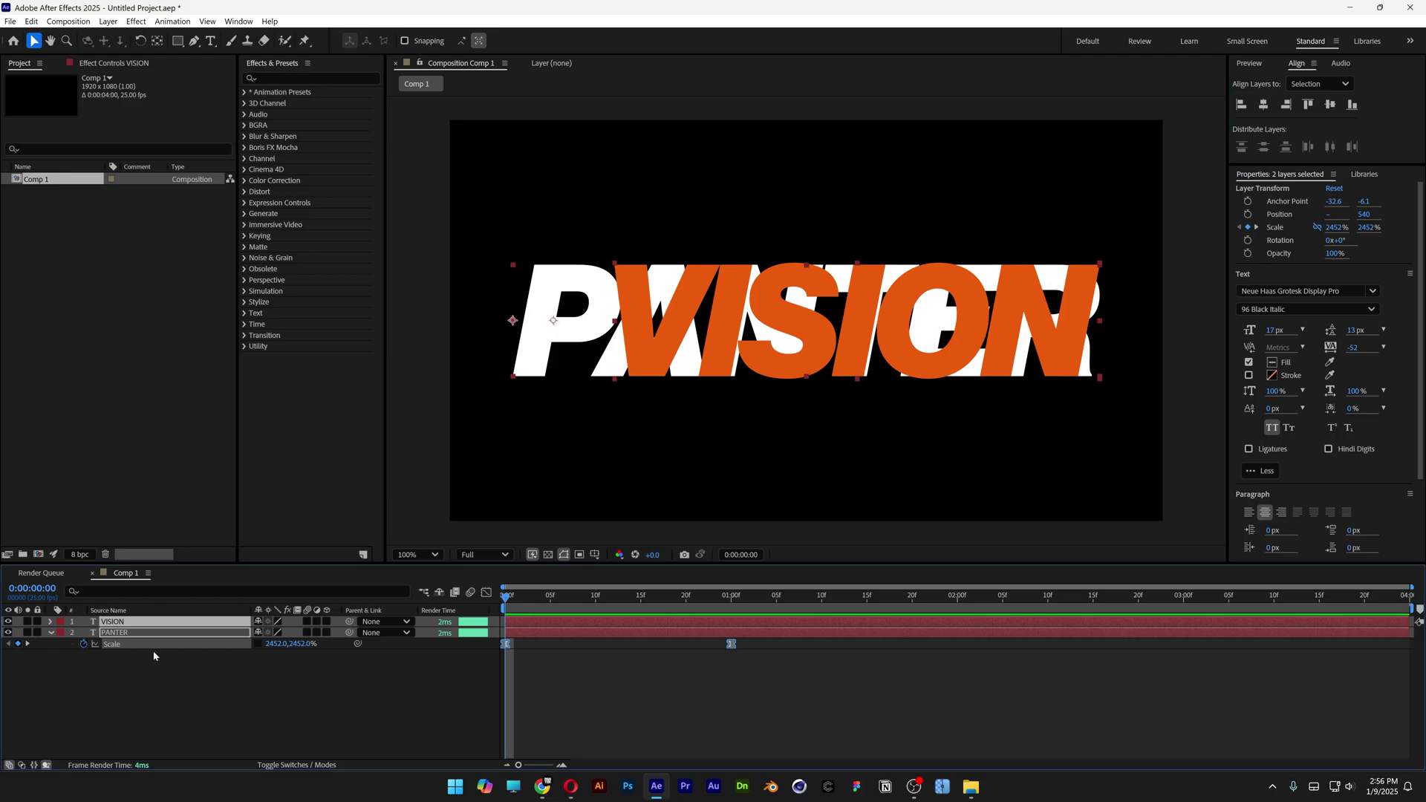
{"action": "left_click", "coordinate": [161, 674]}
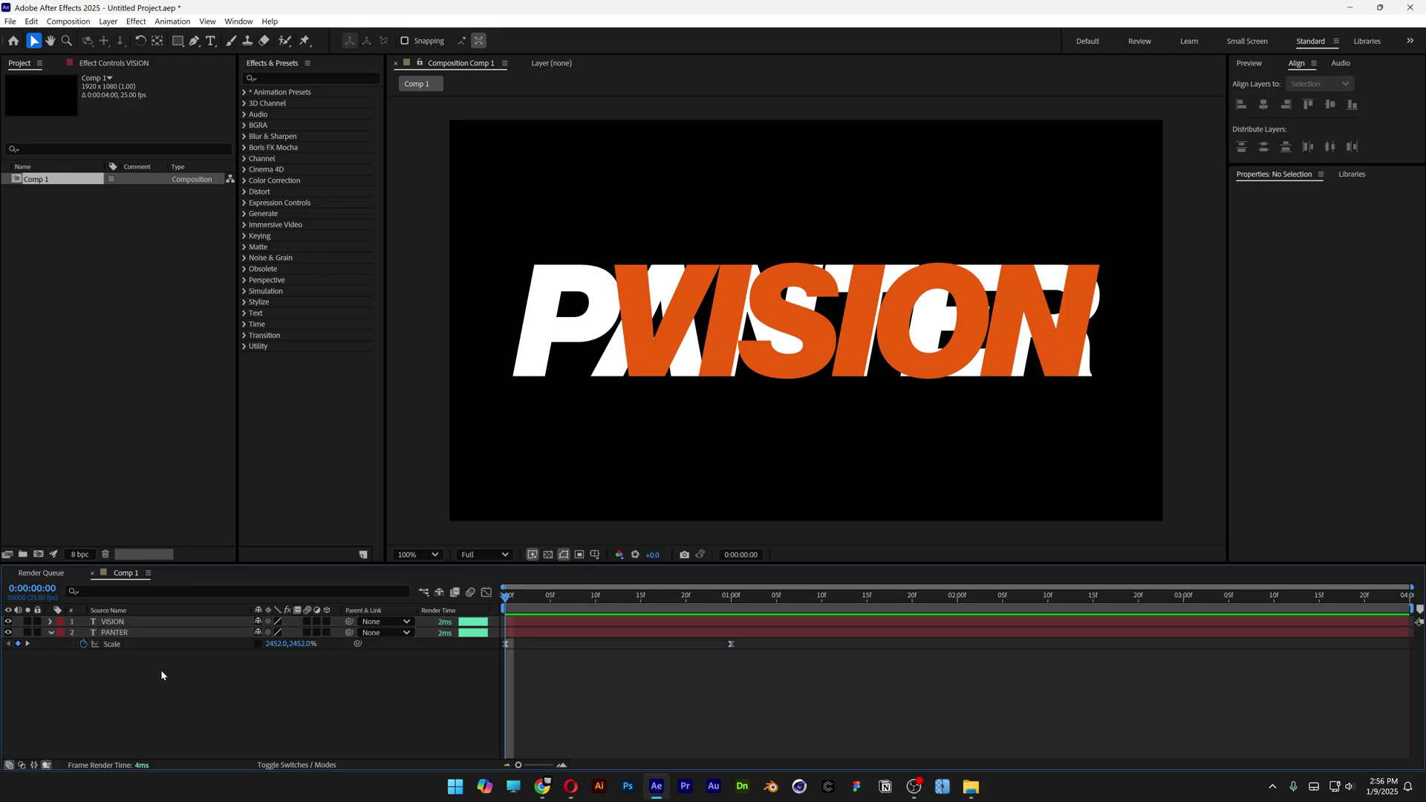
{"action": "left_click", "coordinate": [117, 624]}
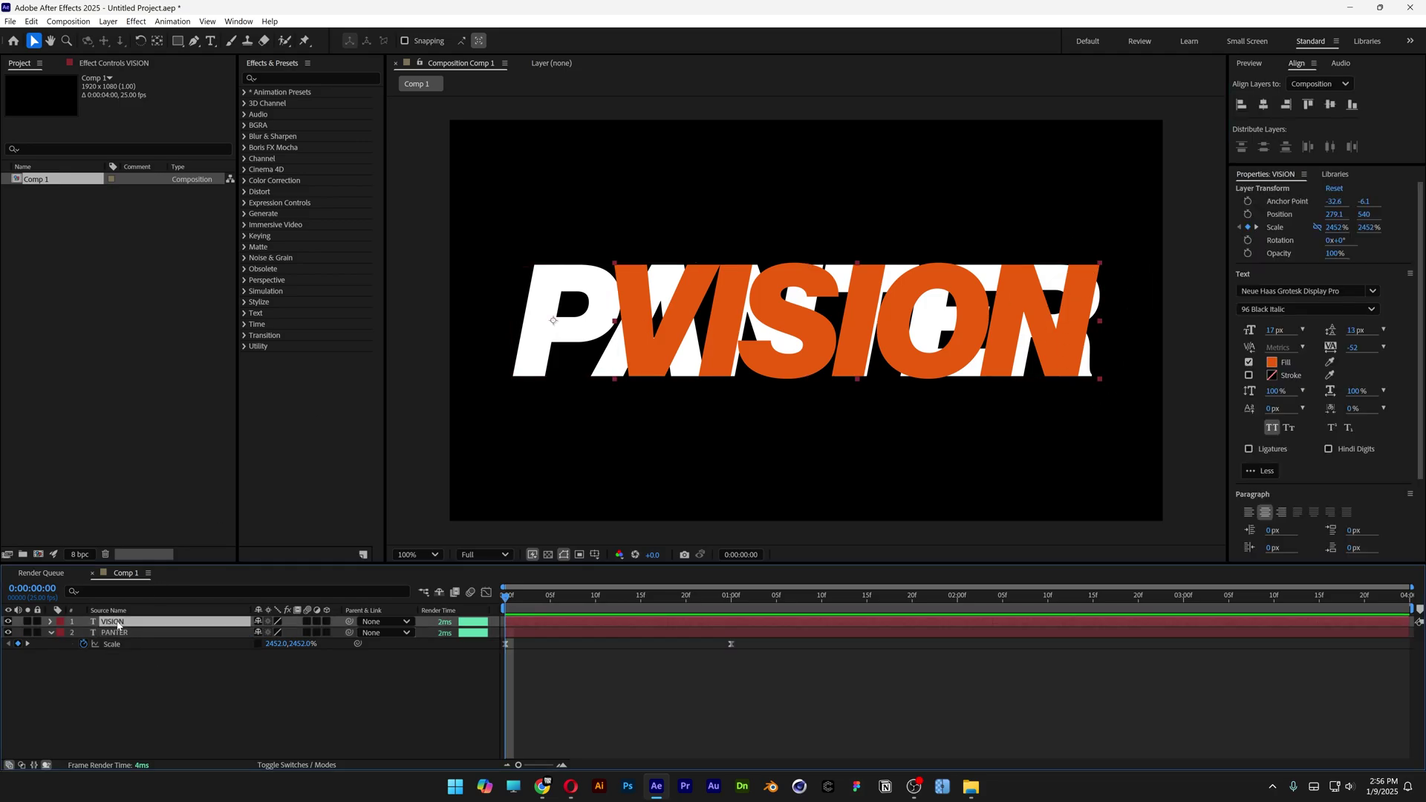
Move VISION's anchor point to the right edge of its lettering
{"action": "left_click", "coordinate": [158, 42]}
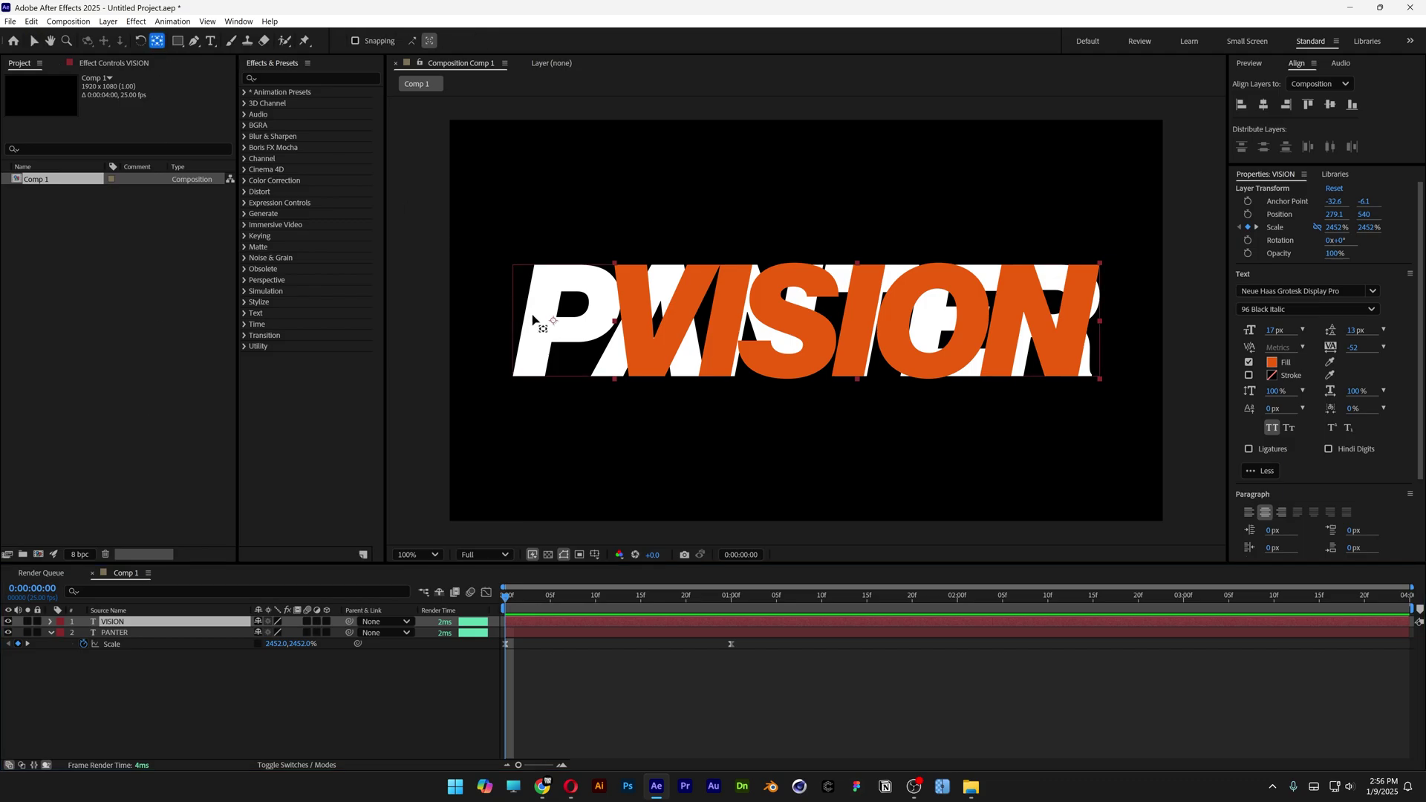
{"action": "left_click_drag", "start_coordinate": [553, 320], "coordinate": [814, 320]}
{"action": "left_click_drag", "start_coordinate": [985, 323], "coordinate": [1095, 328]}
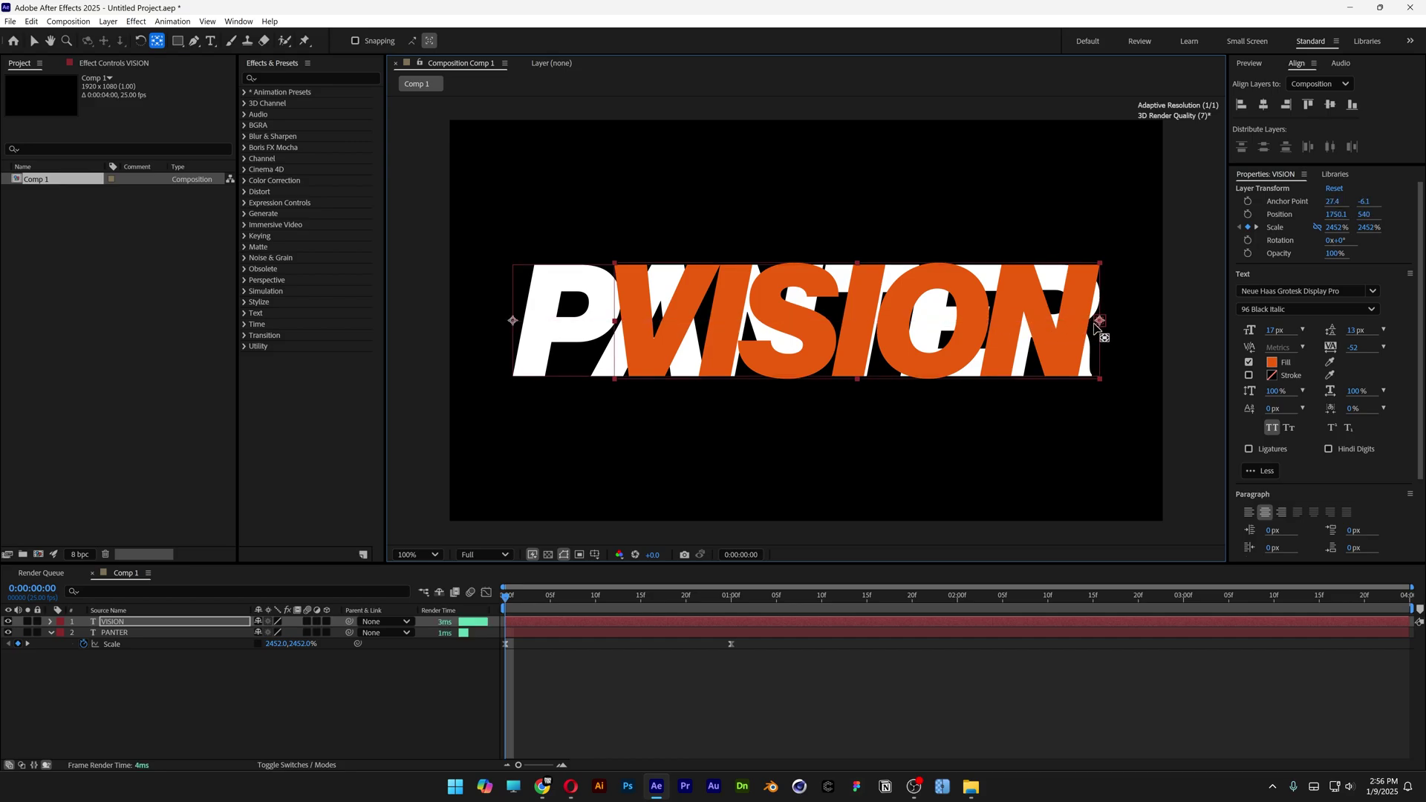
Stretch VISION leftward to 2977.4% width over PANTER and select its Scale keyframes
{"action": "left_click", "coordinate": [33, 43]}
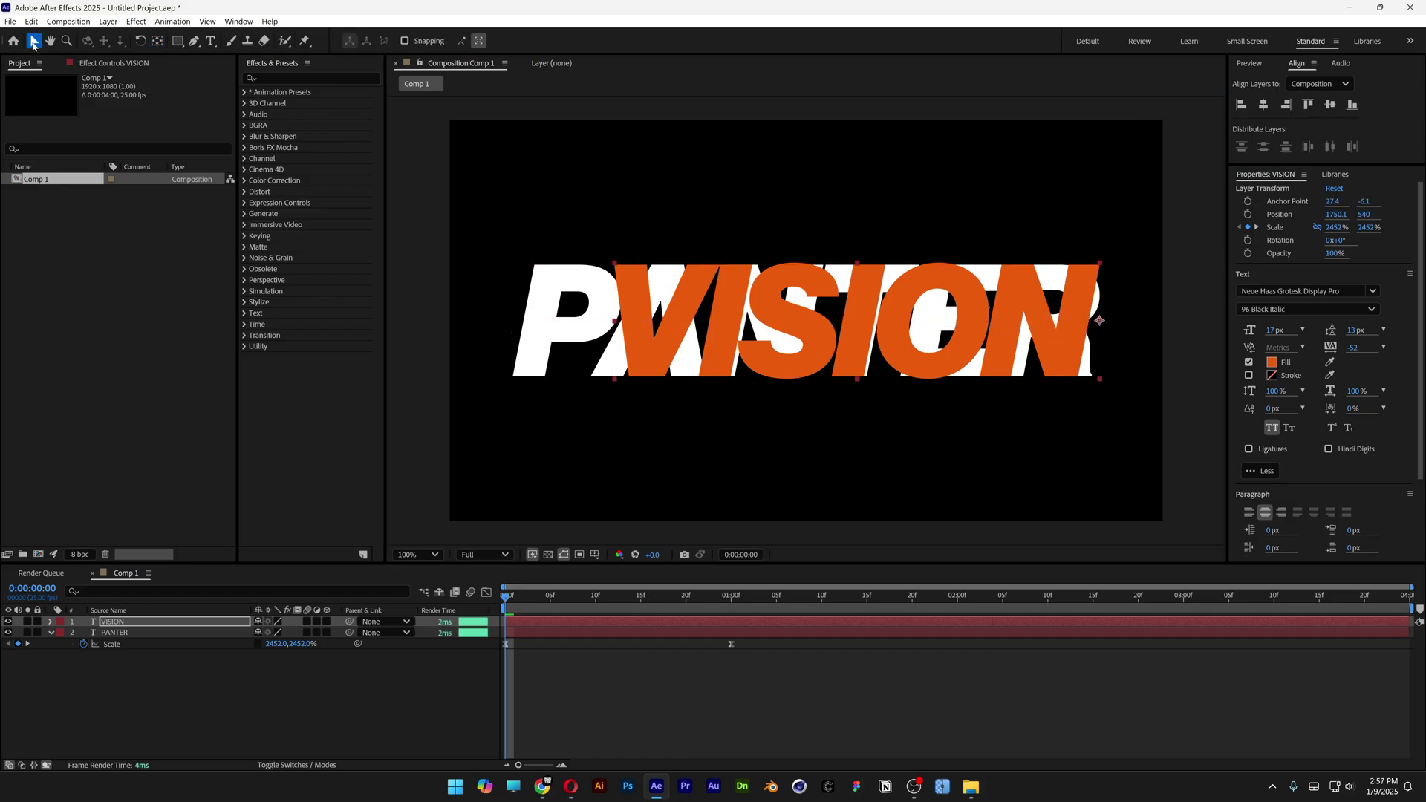
{"action": "left_click_drag", "start_coordinate": [617, 326], "coordinate": [510, 327]}
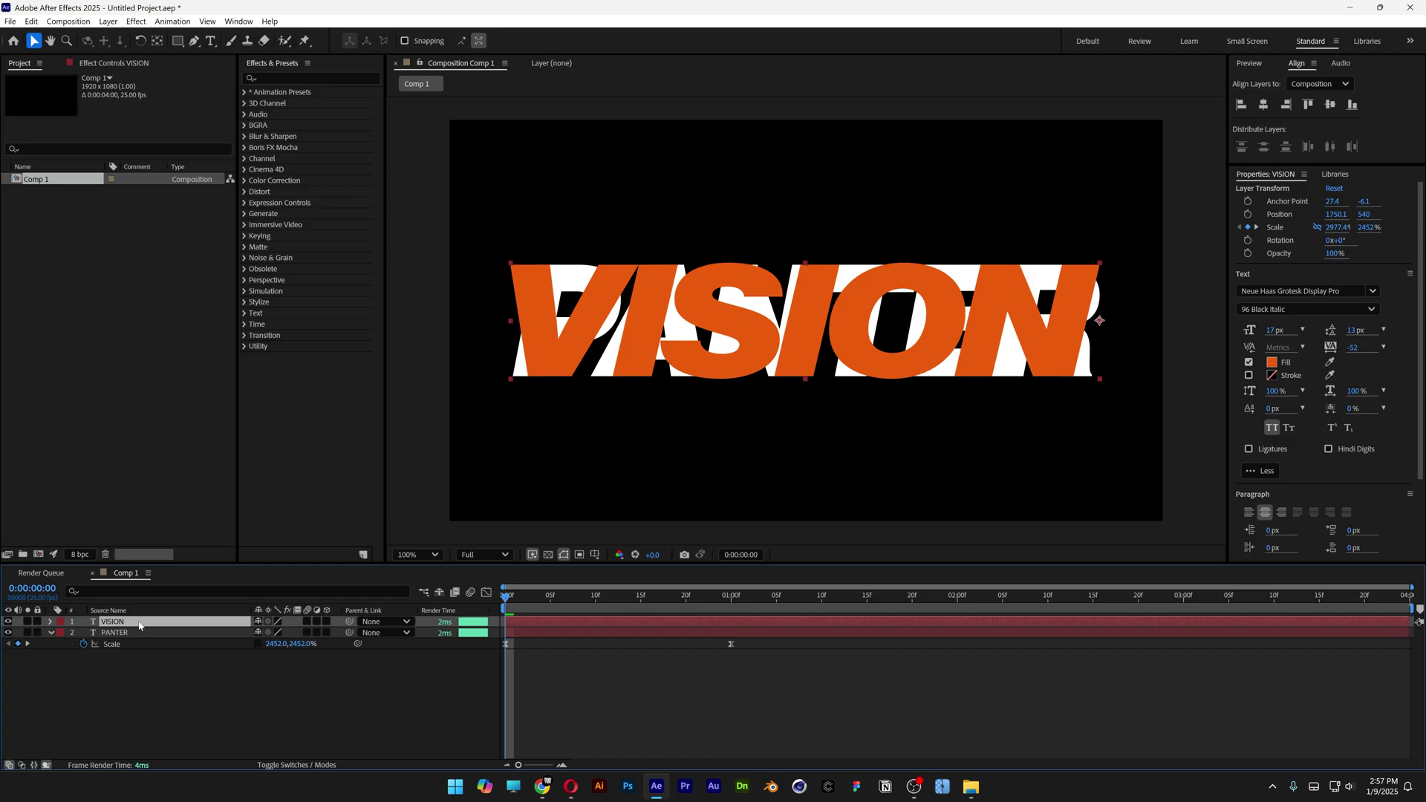
{"action": "key", "text": "s"}
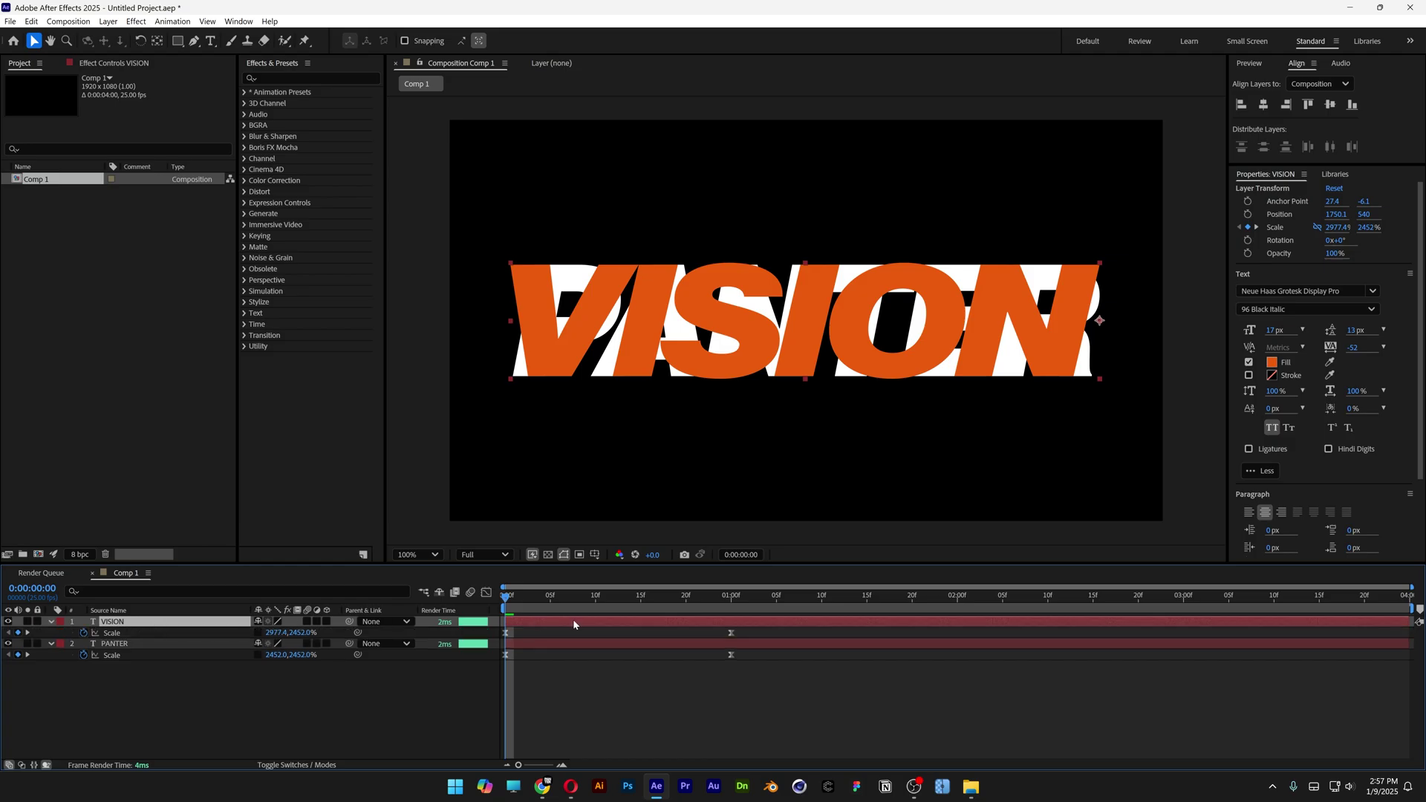
{"action": "left_click_drag", "start_coordinate": [746, 628], "coordinate": [486, 645]}
Time-reverse VISION's Scale keyframes so it grows from 0% as PANTER squashes
{"action": "right_click", "coordinate": [731, 634]}
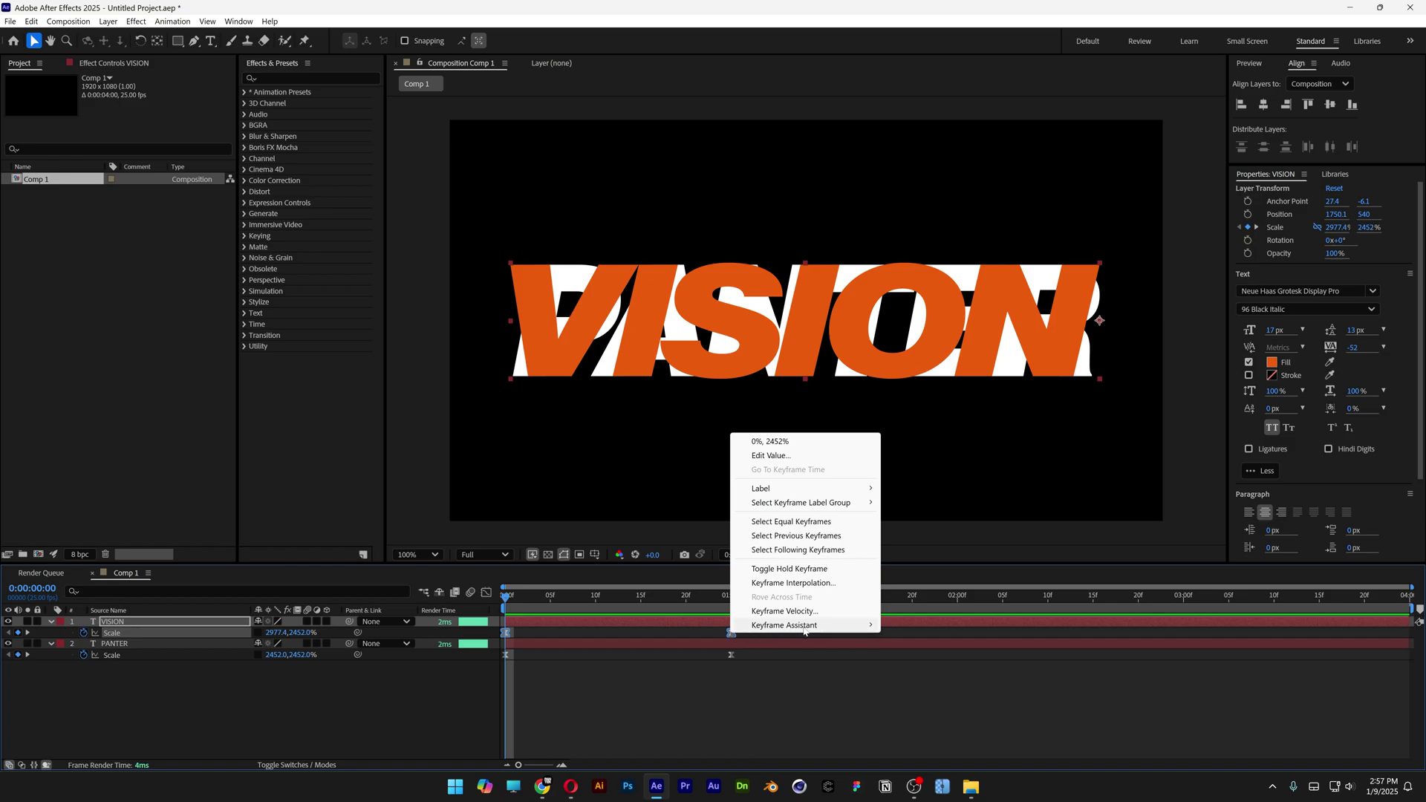
{"action": "mouse_move", "coordinate": [854, 626]}
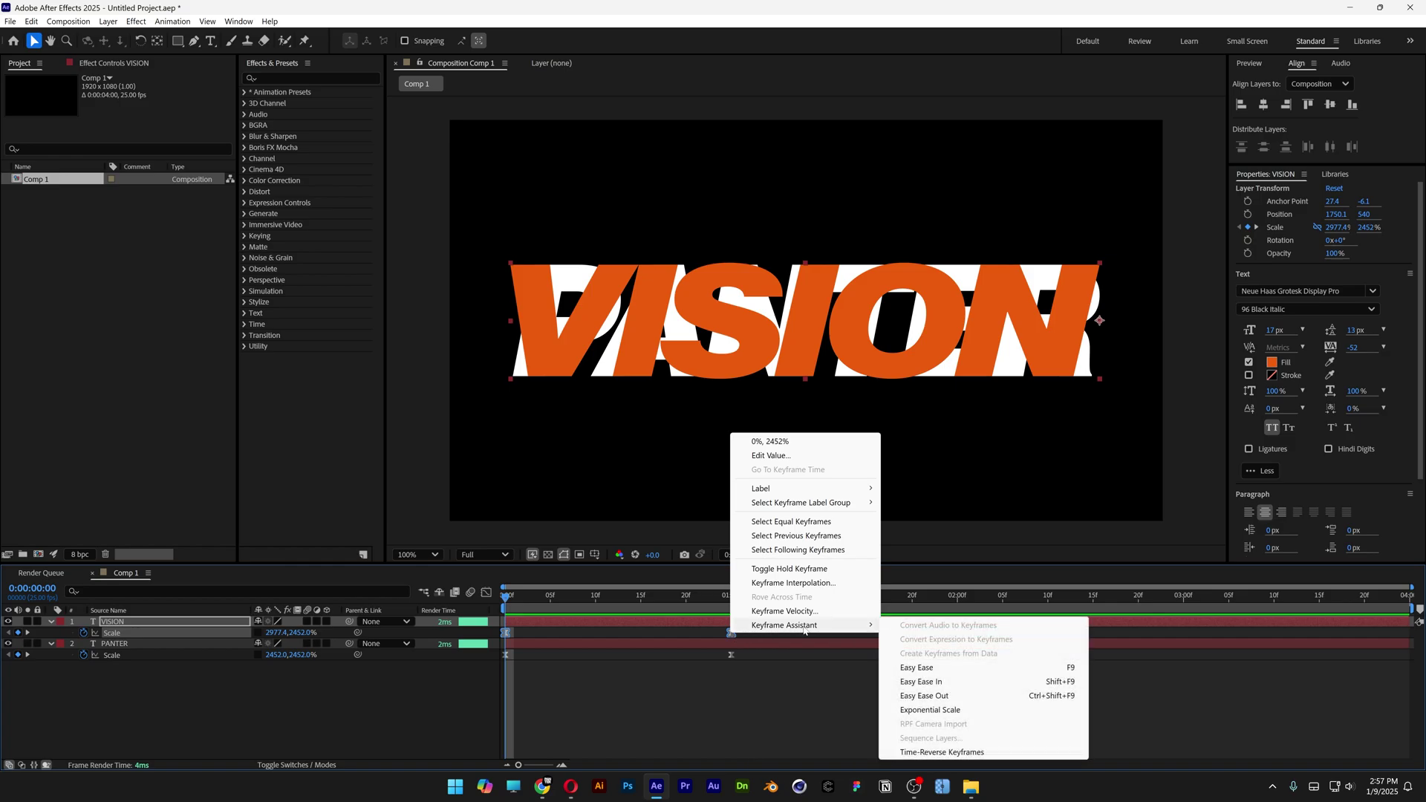
{"action": "left_click", "coordinate": [986, 753]}
{"action": "left_click_drag", "start_coordinate": [511, 597], "coordinate": [678, 602]}
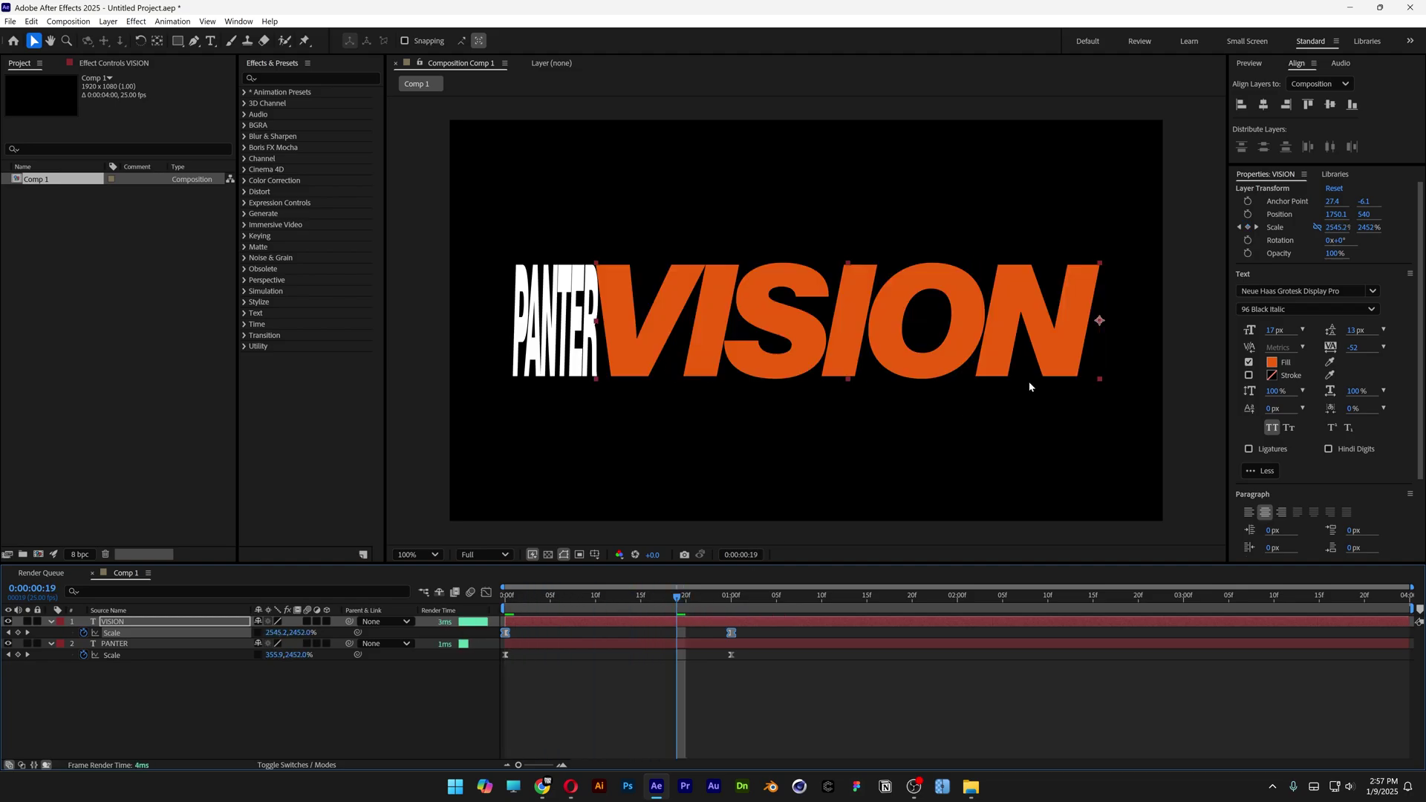
Change VISION's fill colour from orange to white
{"action": "left_click", "coordinate": [1271, 362]}
{"action": "left_click_drag", "start_coordinate": [416, 375], "coordinate": [236, 338]}
{"action": "left_click", "coordinate": [541, 361]}
{"action": "left_click_drag", "start_coordinate": [834, 718], "coordinate": [499, 621]}
In the Graph Editor, steepen the final Scale keyframes' ease to about 69% influence
{"action": "left_click", "coordinate": [487, 592]}
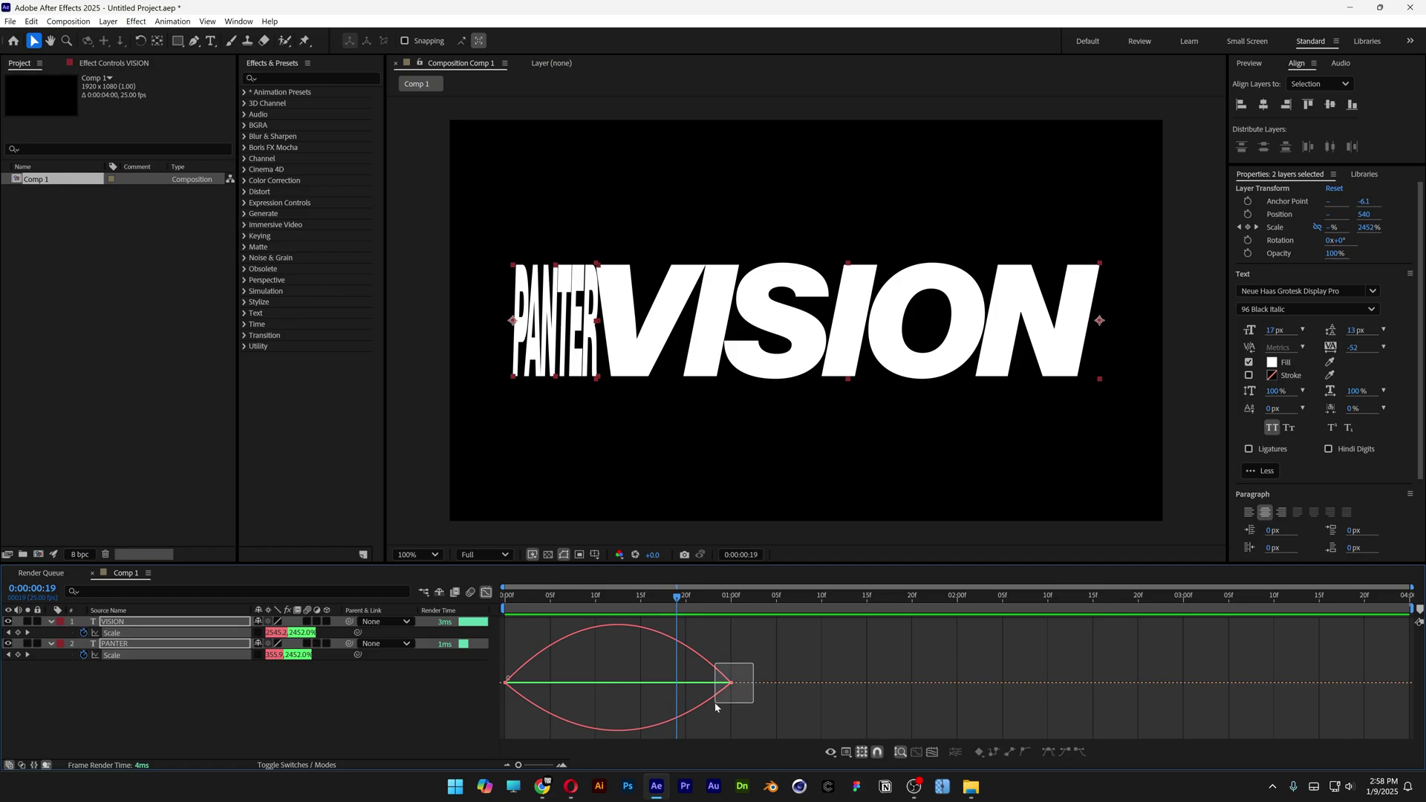
{"action": "left_click_drag", "start_coordinate": [715, 707], "coordinate": [648, 683]}
{"action": "key", "text": "space"}
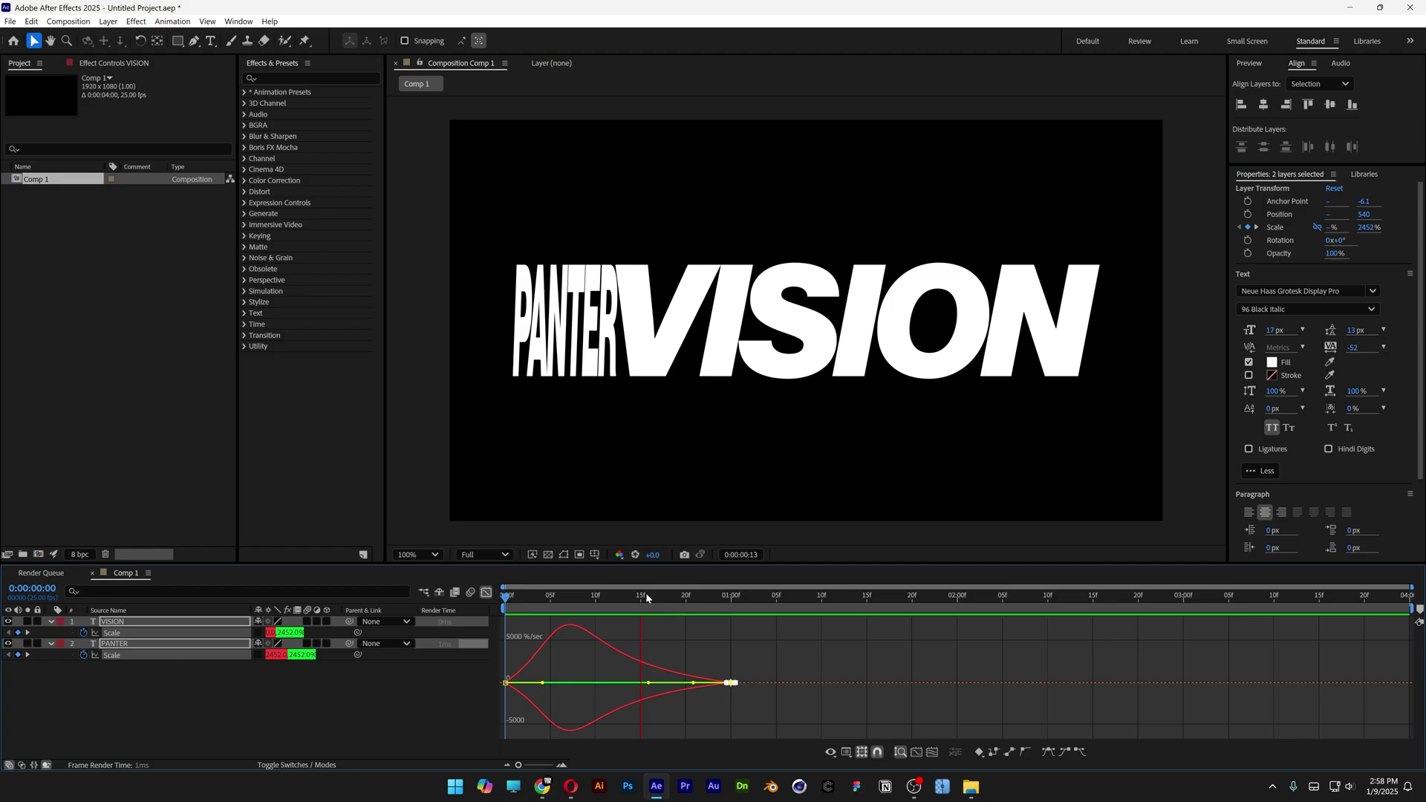
Put the current time at 0:00:02:00 and select all Scale keyframes on both layers
{"action": "left_click", "coordinate": [486, 592]}
{"action": "left_click", "coordinate": [902, 597]}
{"action": "left_click", "coordinate": [958, 597]}
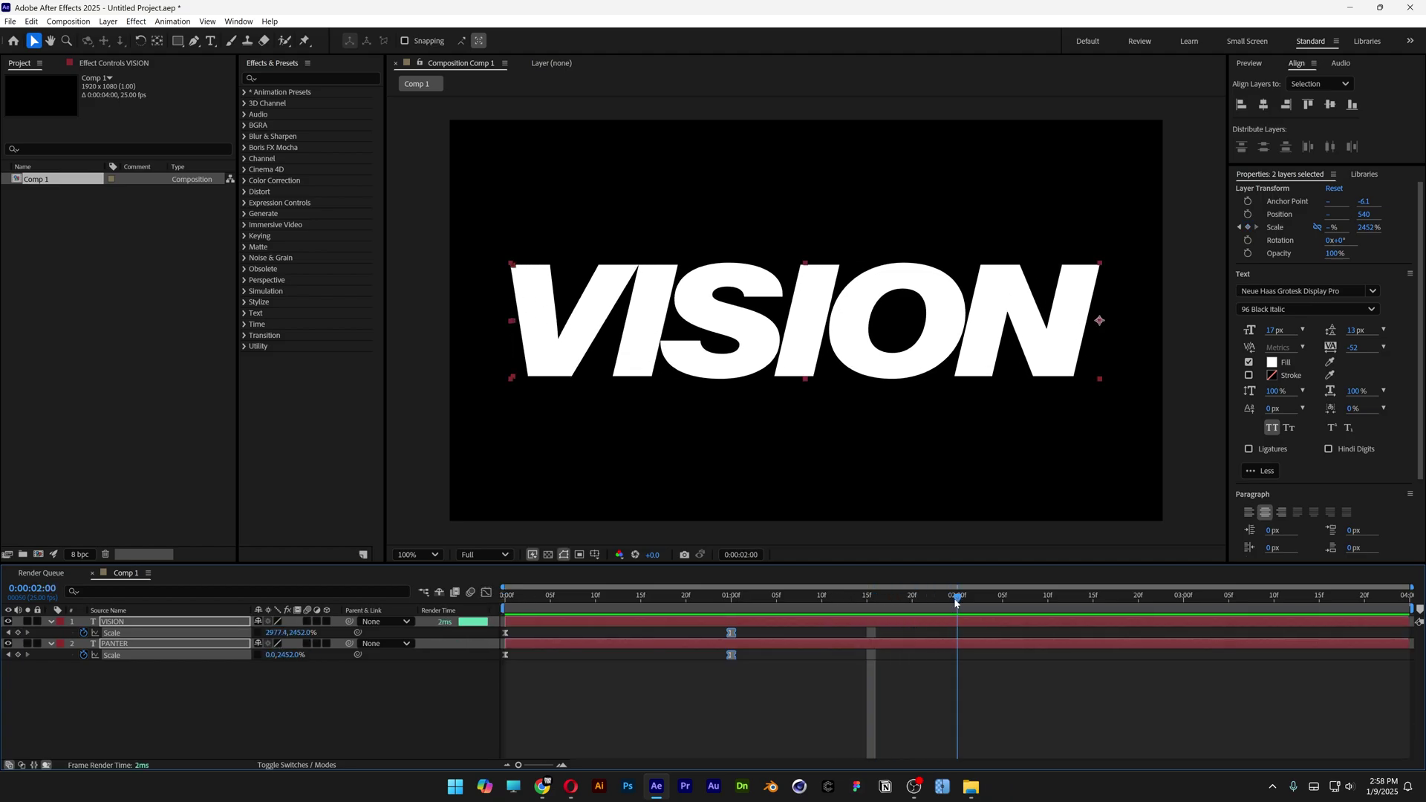
{"action": "left_click_drag", "start_coordinate": [253, 724], "coordinate": [143, 615]}
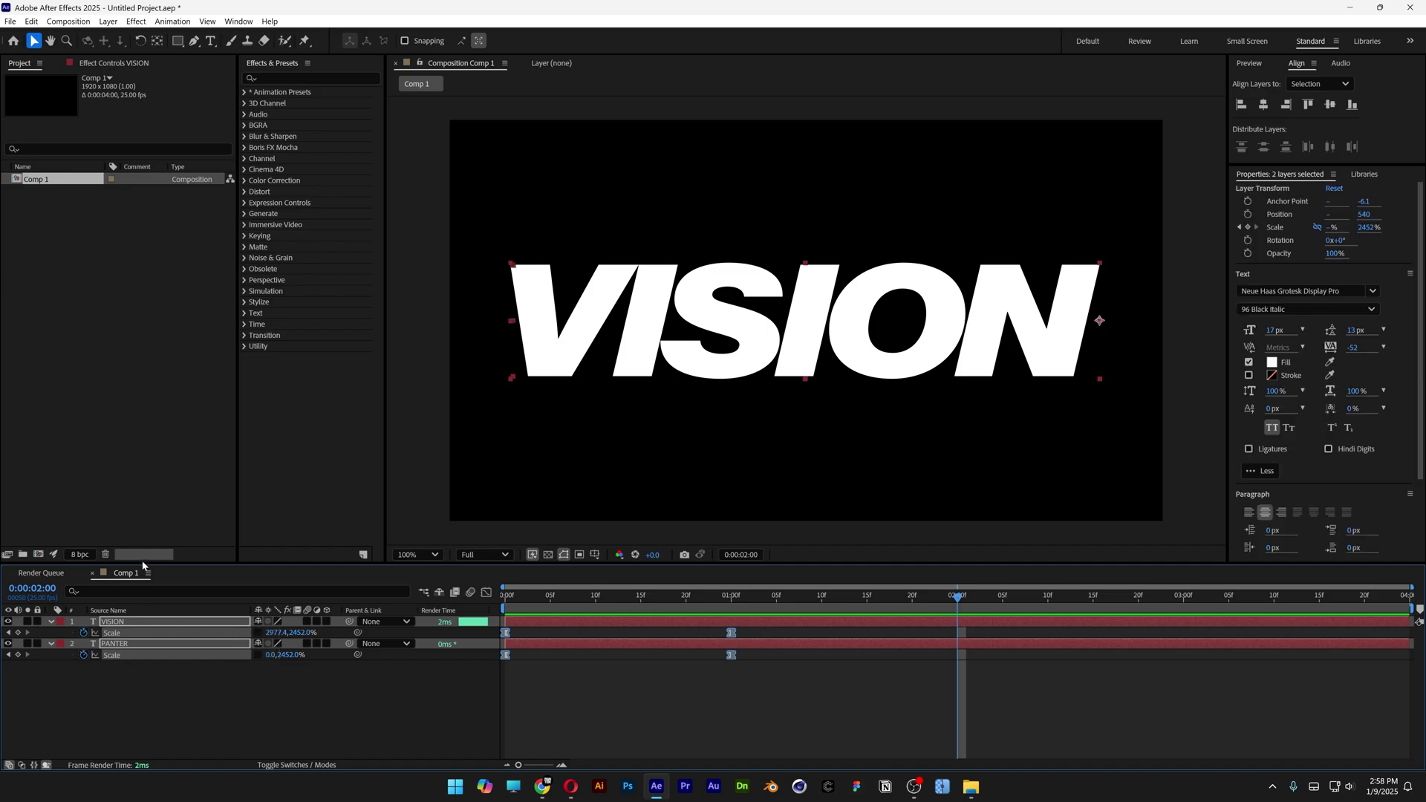
Split both layers at 0:00:02:00, reorder the VISION 2 and PANTER 2 copies, and shift them to start at 2 seconds
{"action": "key", "text": "ctrl+shift+d"}
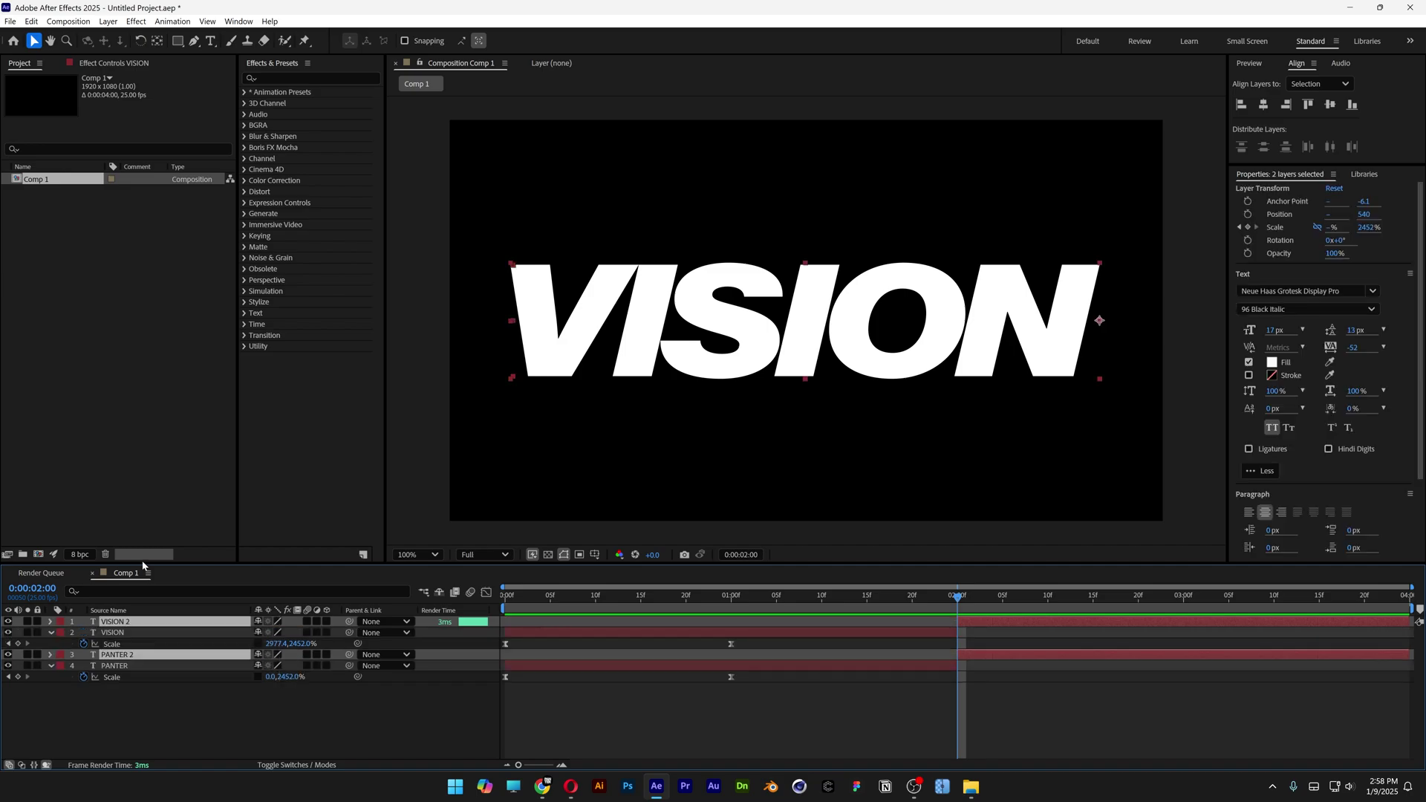
{"action": "key", "text": "Delete"}
{"action": "left_click_drag", "start_coordinate": [271, 731], "coordinate": [105, 555]}
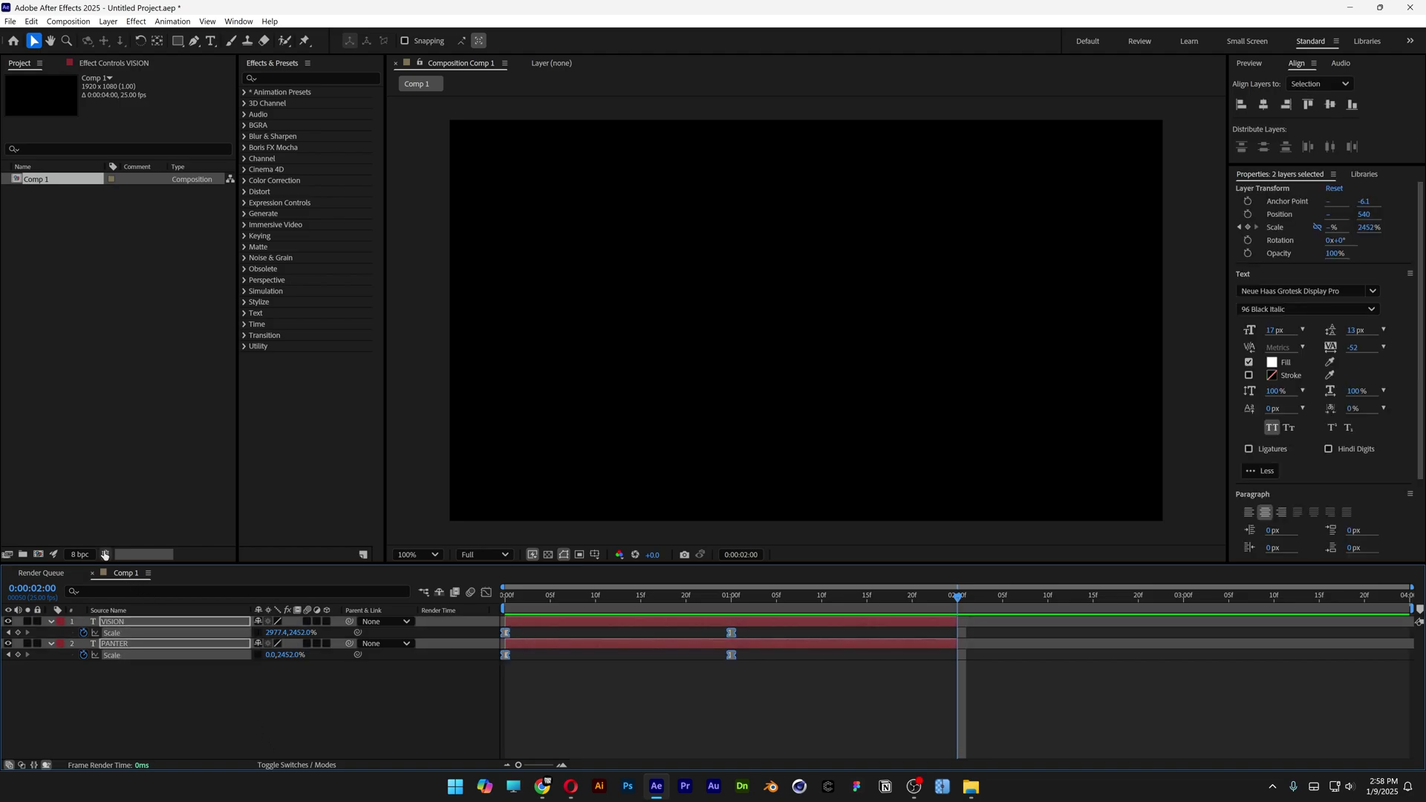
{"action": "key", "text": "ctrl+z"}
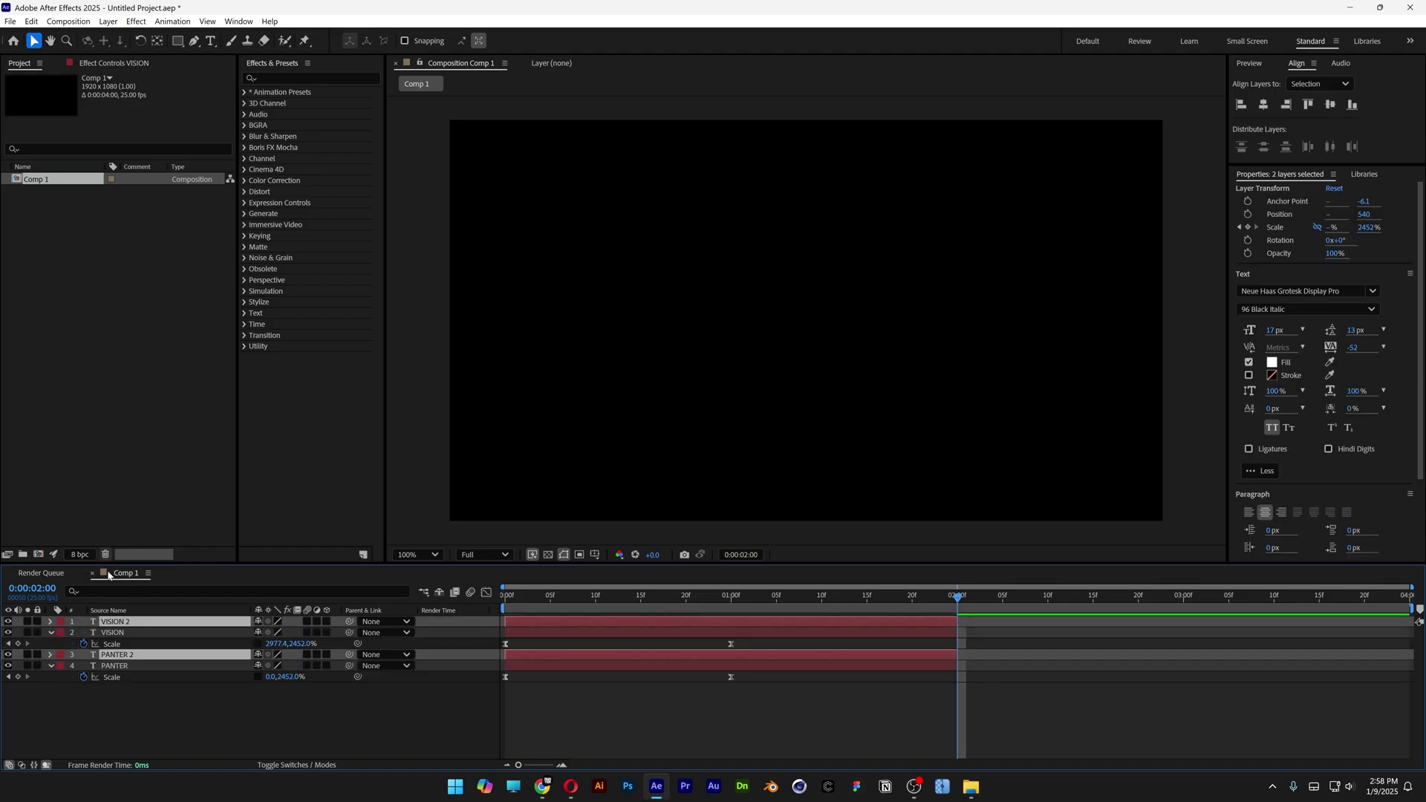
{"action": "left_click_drag", "start_coordinate": [117, 658], "coordinate": [118, 632]}
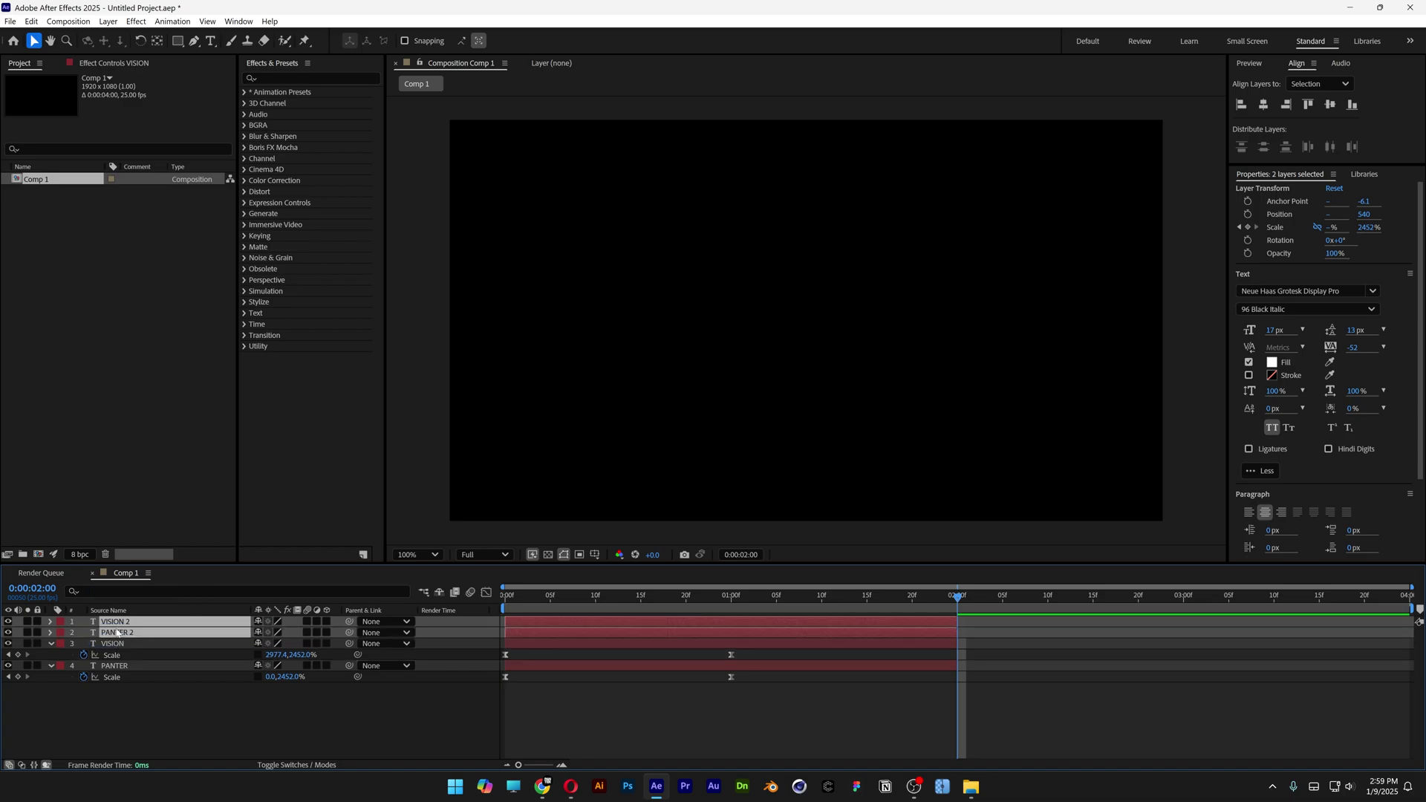
{"action": "key", "text": "u"}
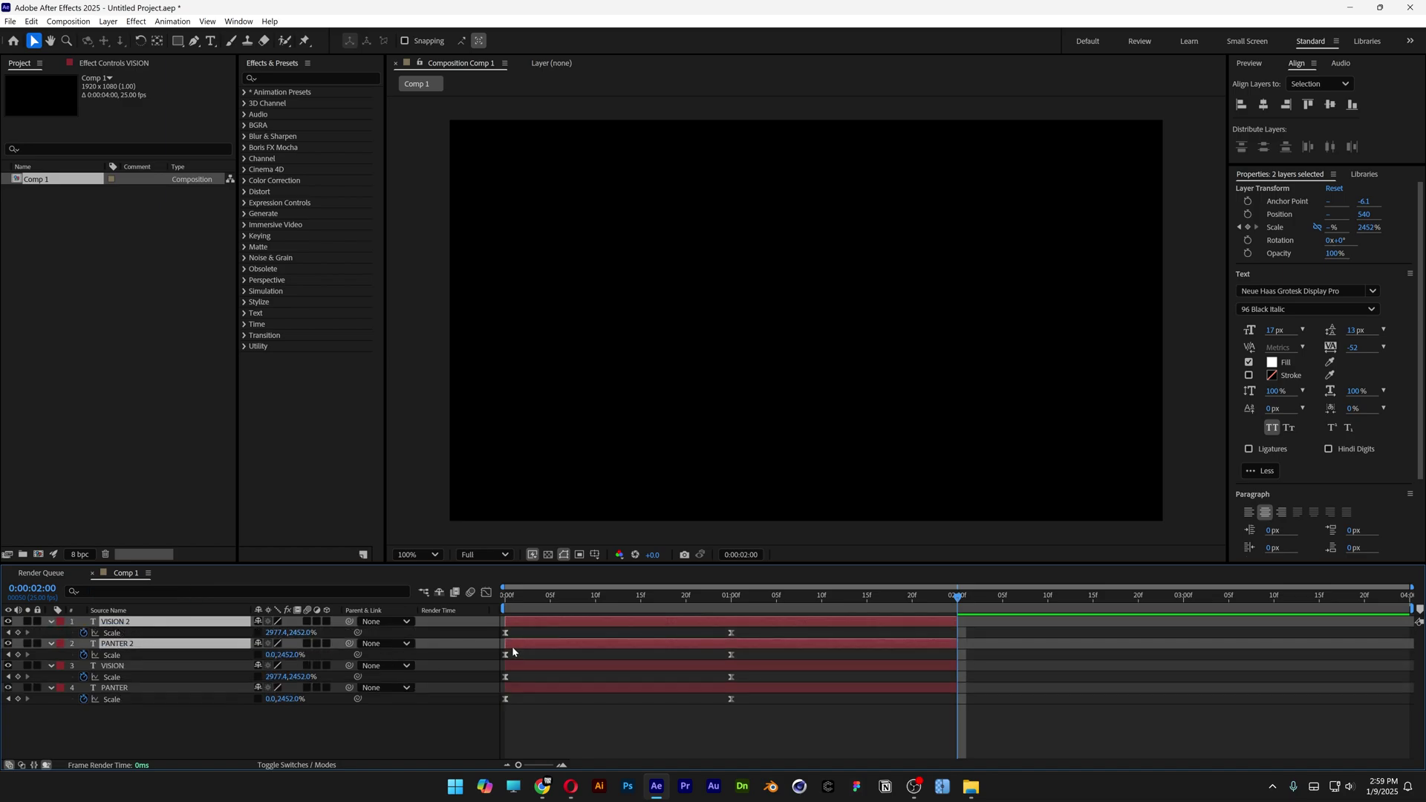
{"action": "left_click_drag", "start_coordinate": [513, 651], "coordinate": [963, 648]}
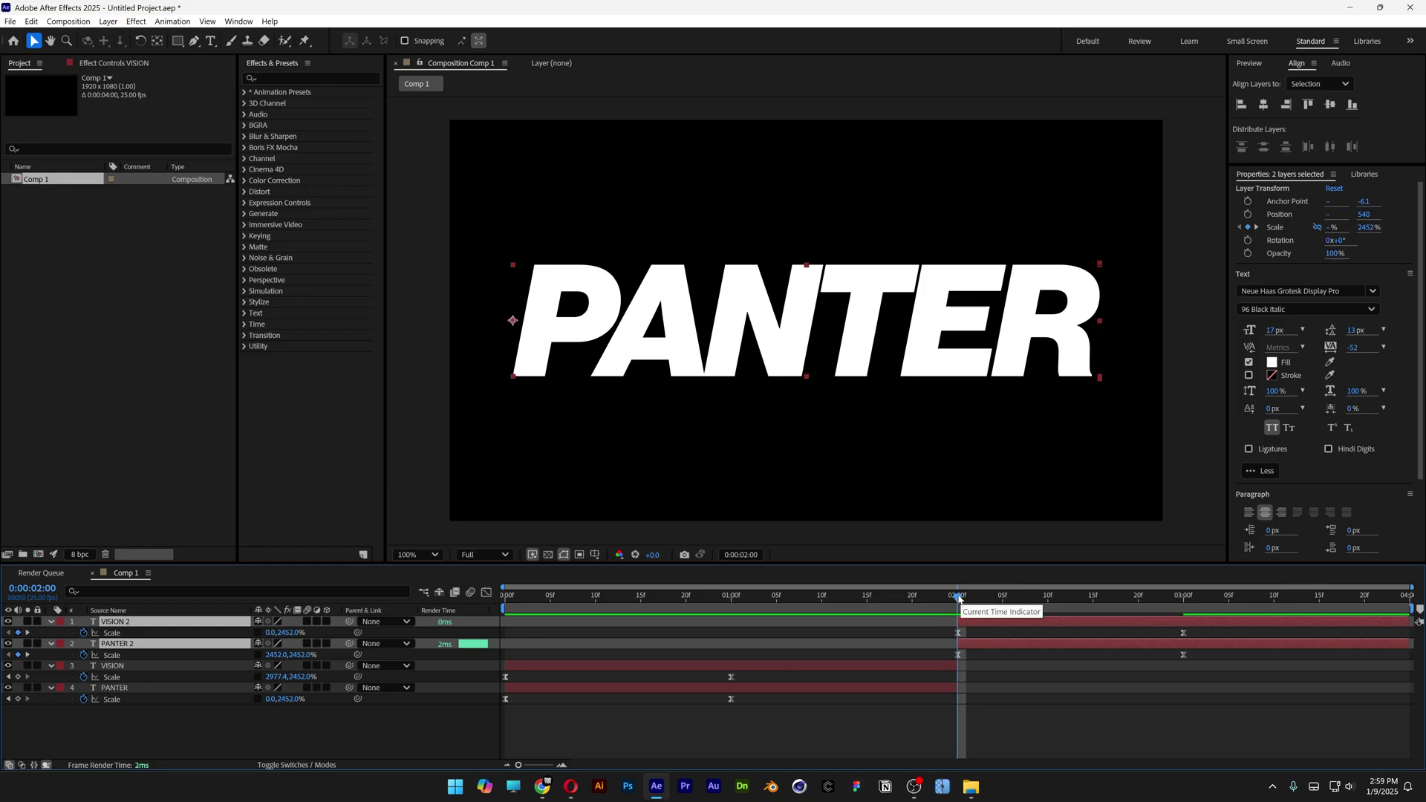
{"action": "mouse_move", "coordinate": [957, 599]}
{"action": "left_mouse_down"}
{"action": "mouse_move", "coordinate": [906, 600]}
{"action": "mouse_move", "coordinate": [976, 604]}
{"action": "left_mouse_up"}
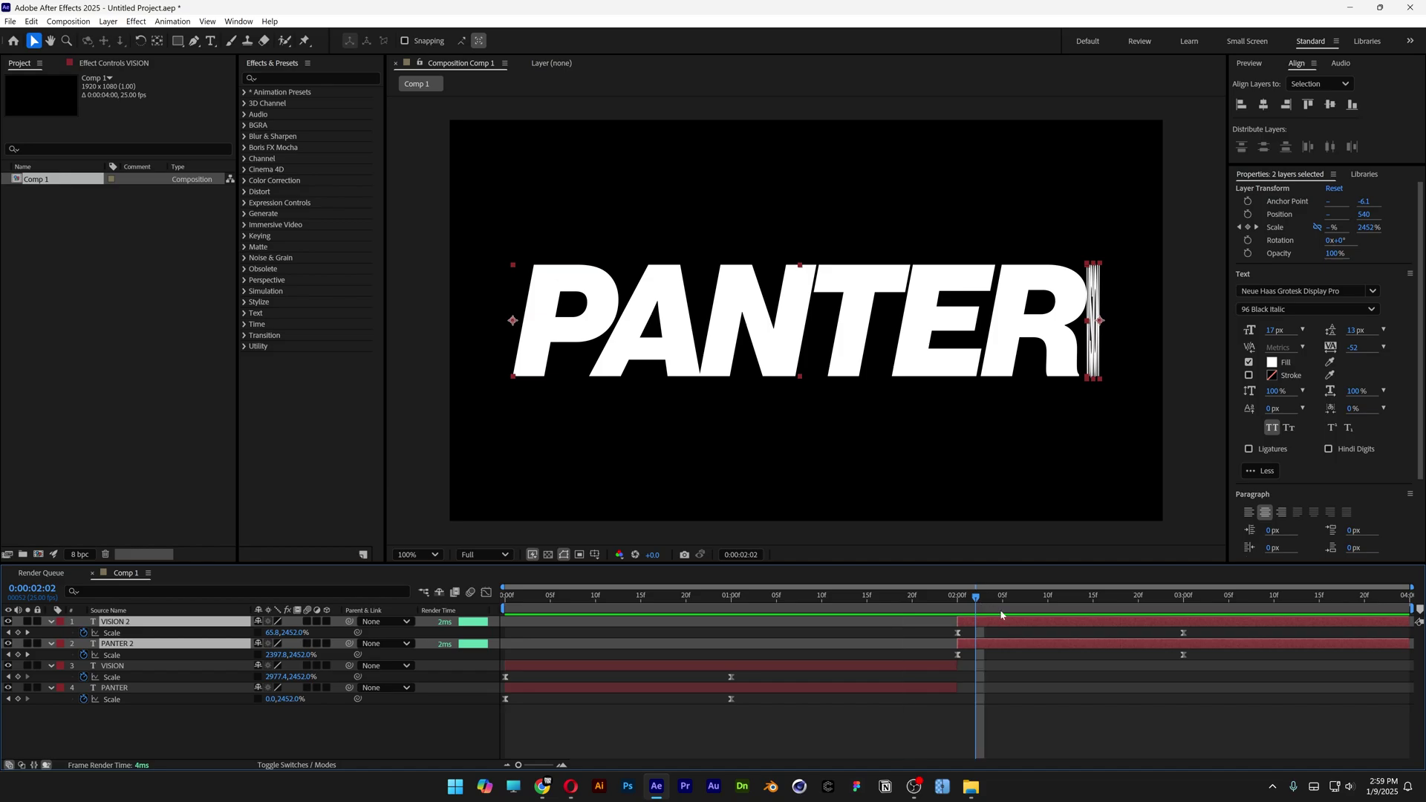
Time-reverse the Scale keyframes of VISION 2 and PANTER 2
{"action": "left_click_drag", "start_coordinate": [1204, 641], "coordinate": [937, 661]}
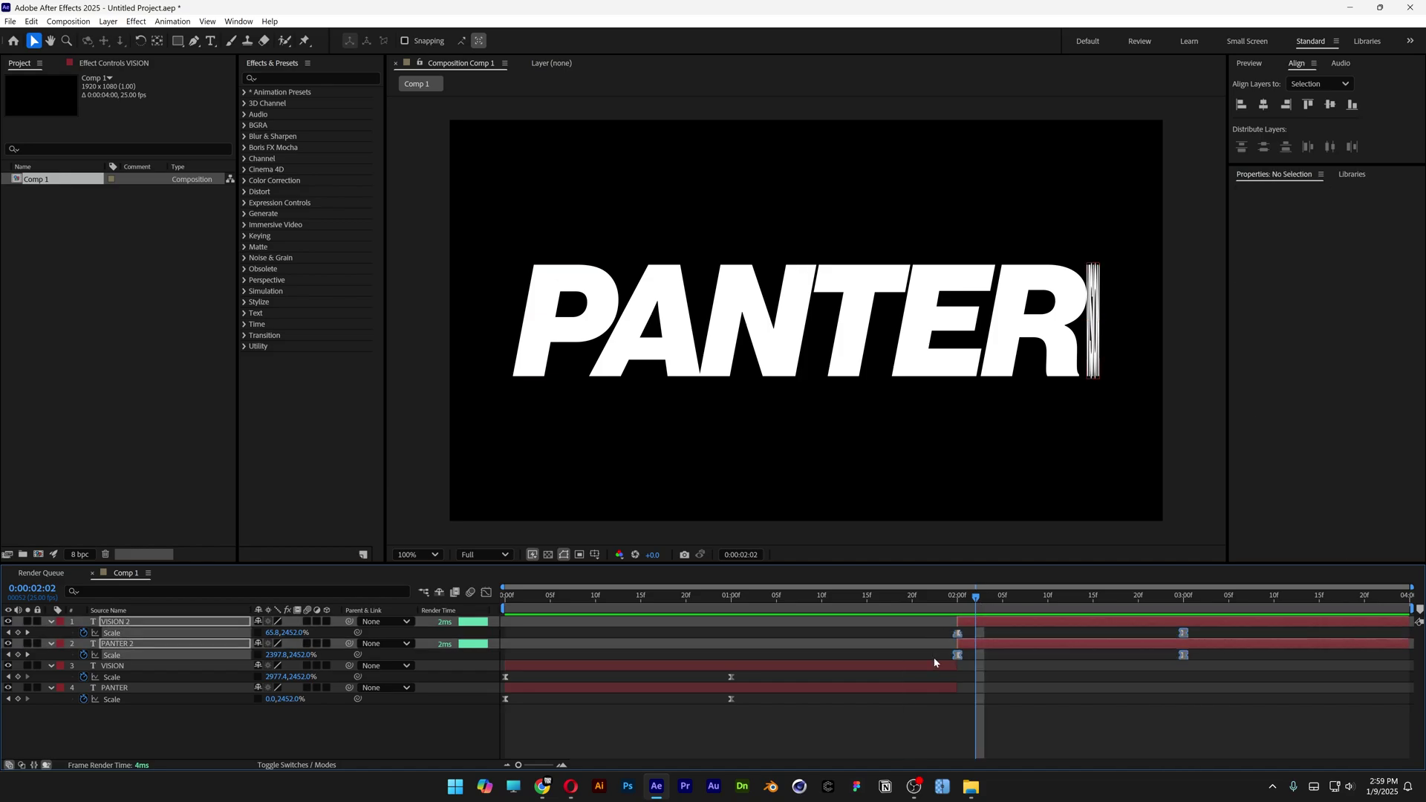
{"action": "right_click", "coordinate": [959, 657]}
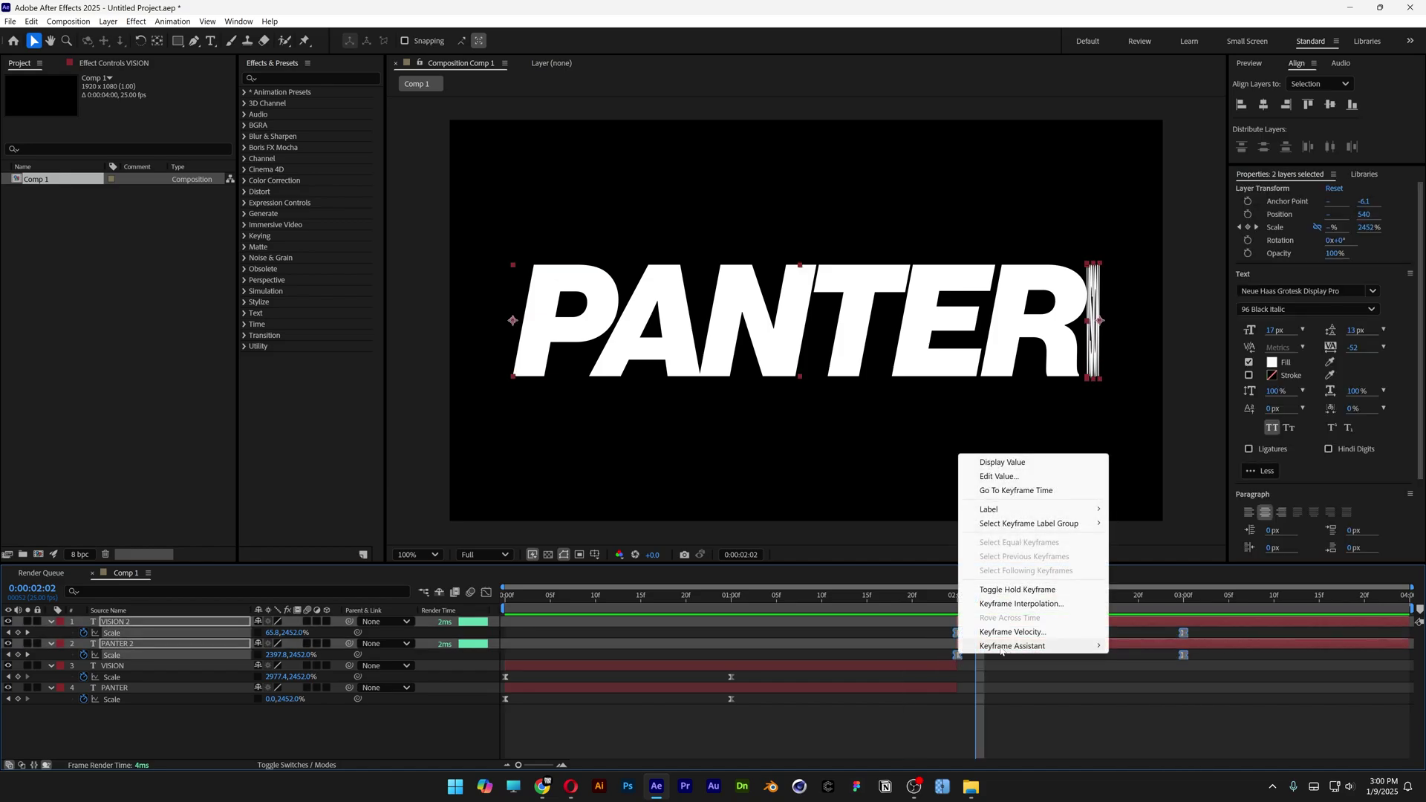
{"action": "mouse_move", "coordinate": [1007, 646]}
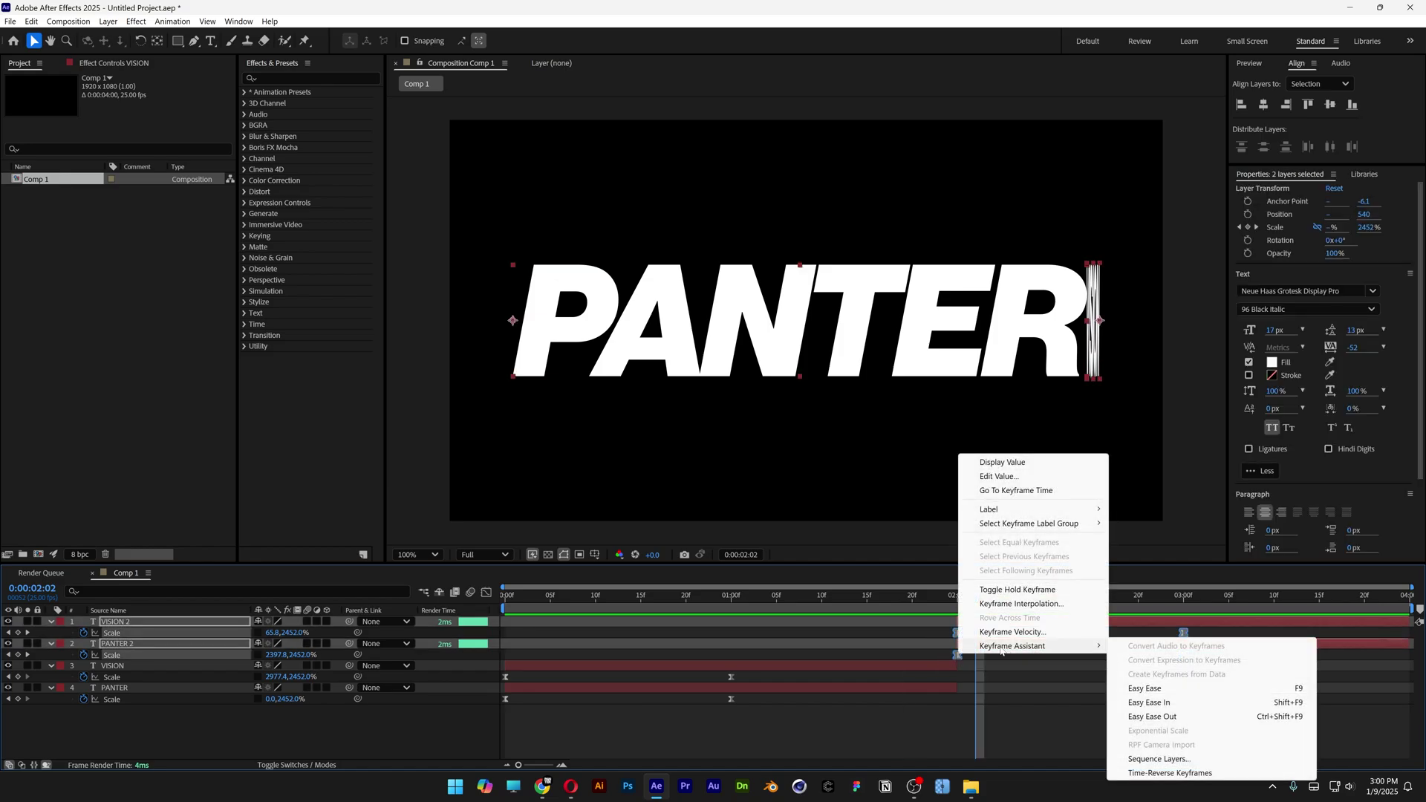
{"action": "left_click", "coordinate": [1178, 774]}
{"action": "left_click_drag", "start_coordinate": [977, 597], "coordinate": [1333, 617]}
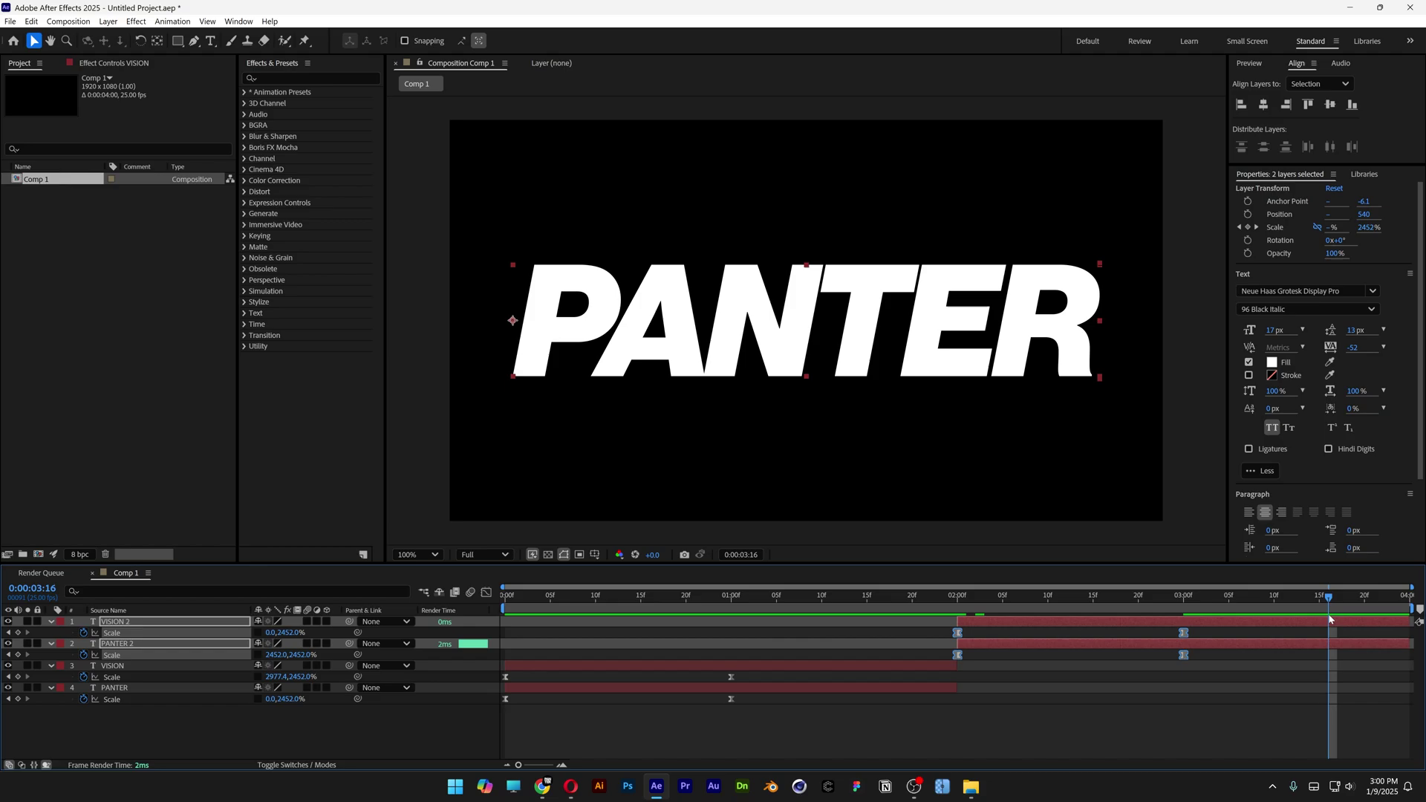
Move VISION 2's anchor point to the left edge of its lettering
{"action": "key", "text": "space"}
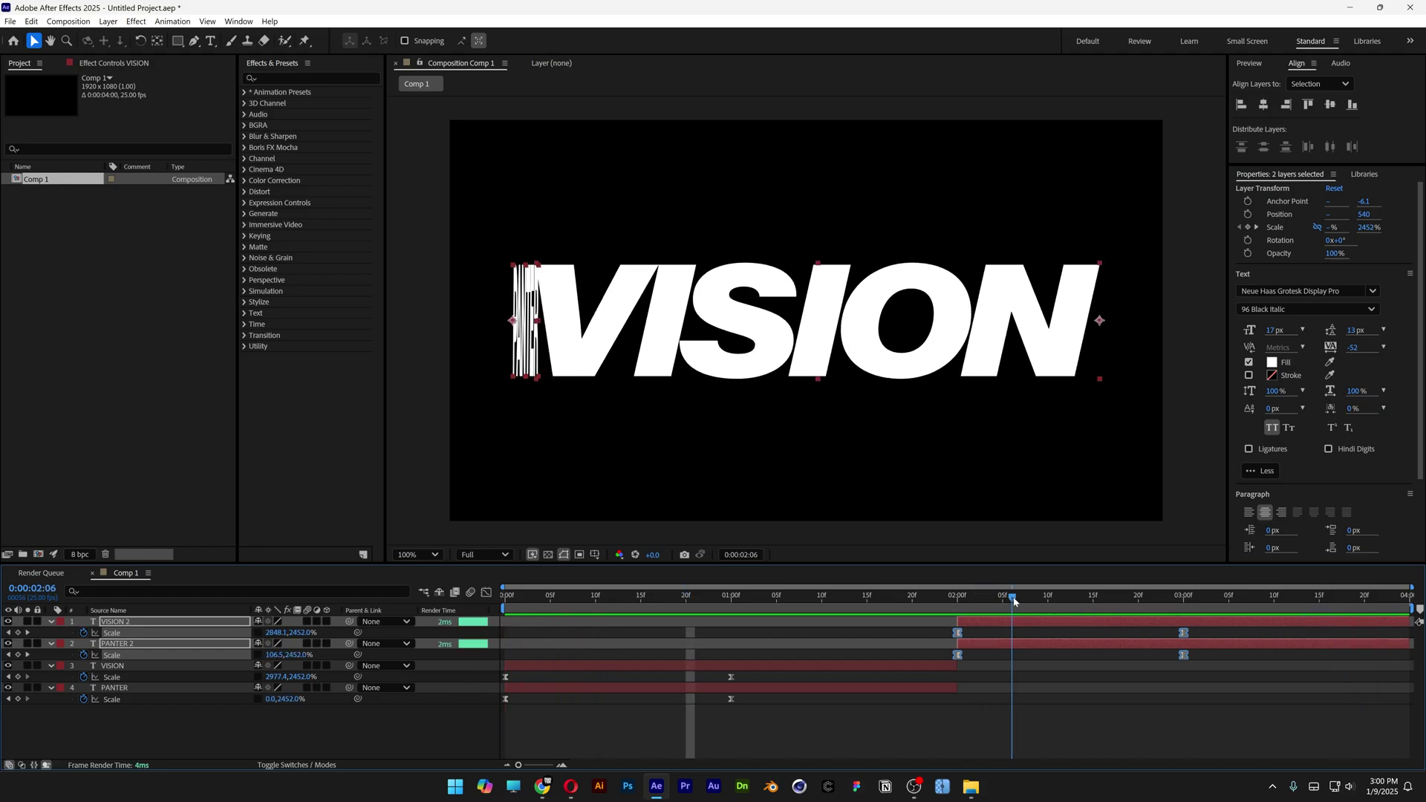
{"action": "left_click", "coordinate": [957, 603]}
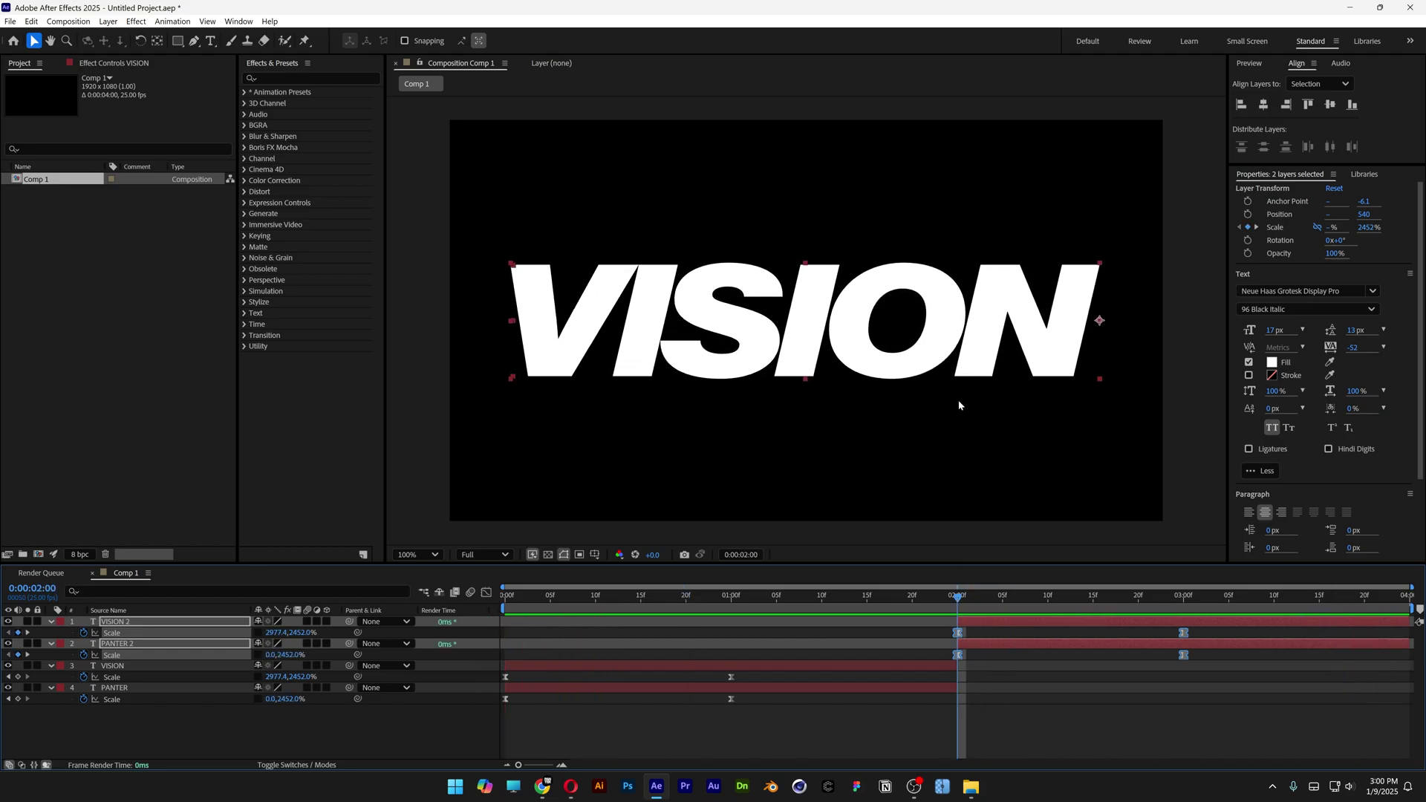
{"action": "left_click", "coordinate": [731, 681]}
{"action": "left_click", "coordinate": [123, 626]}
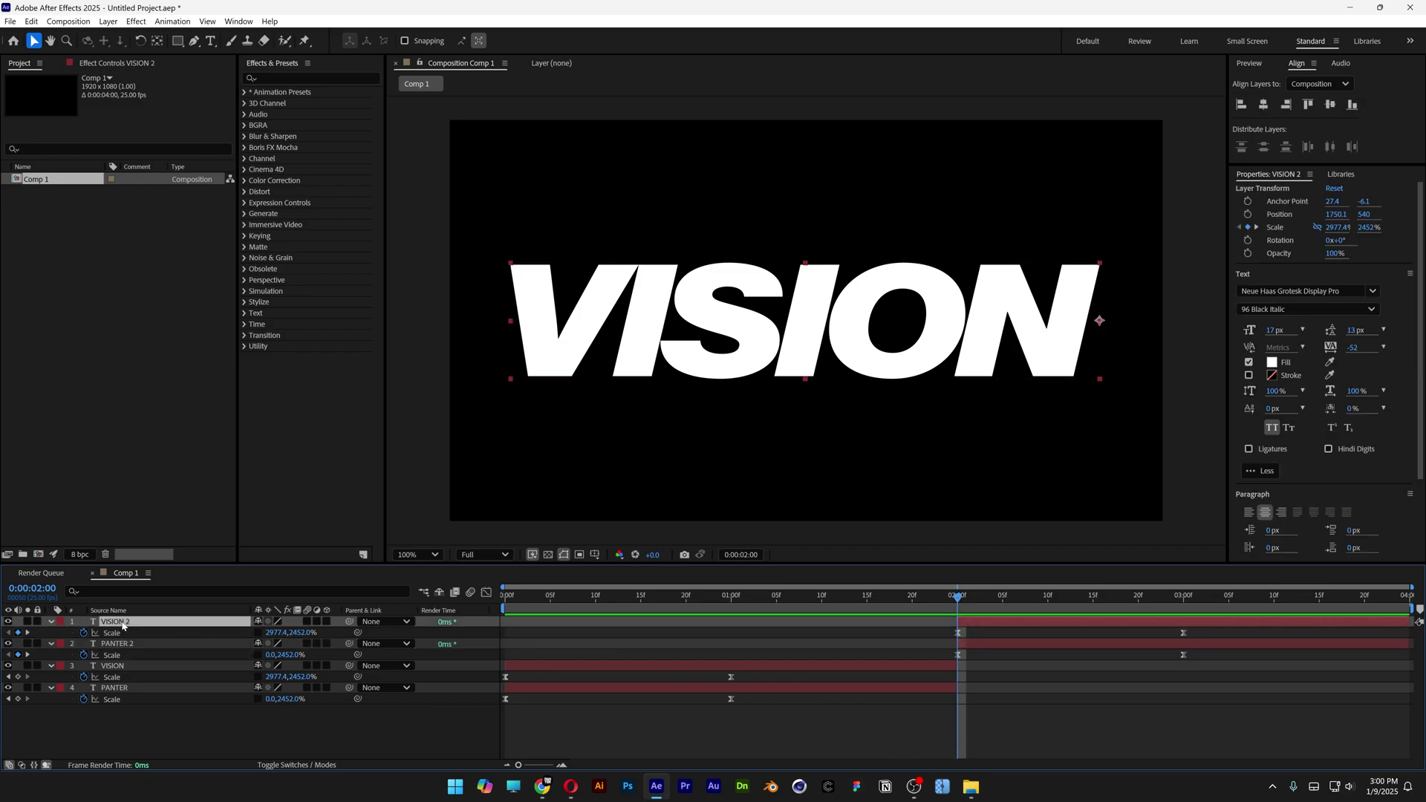
{"action": "left_click", "coordinate": [158, 42]}
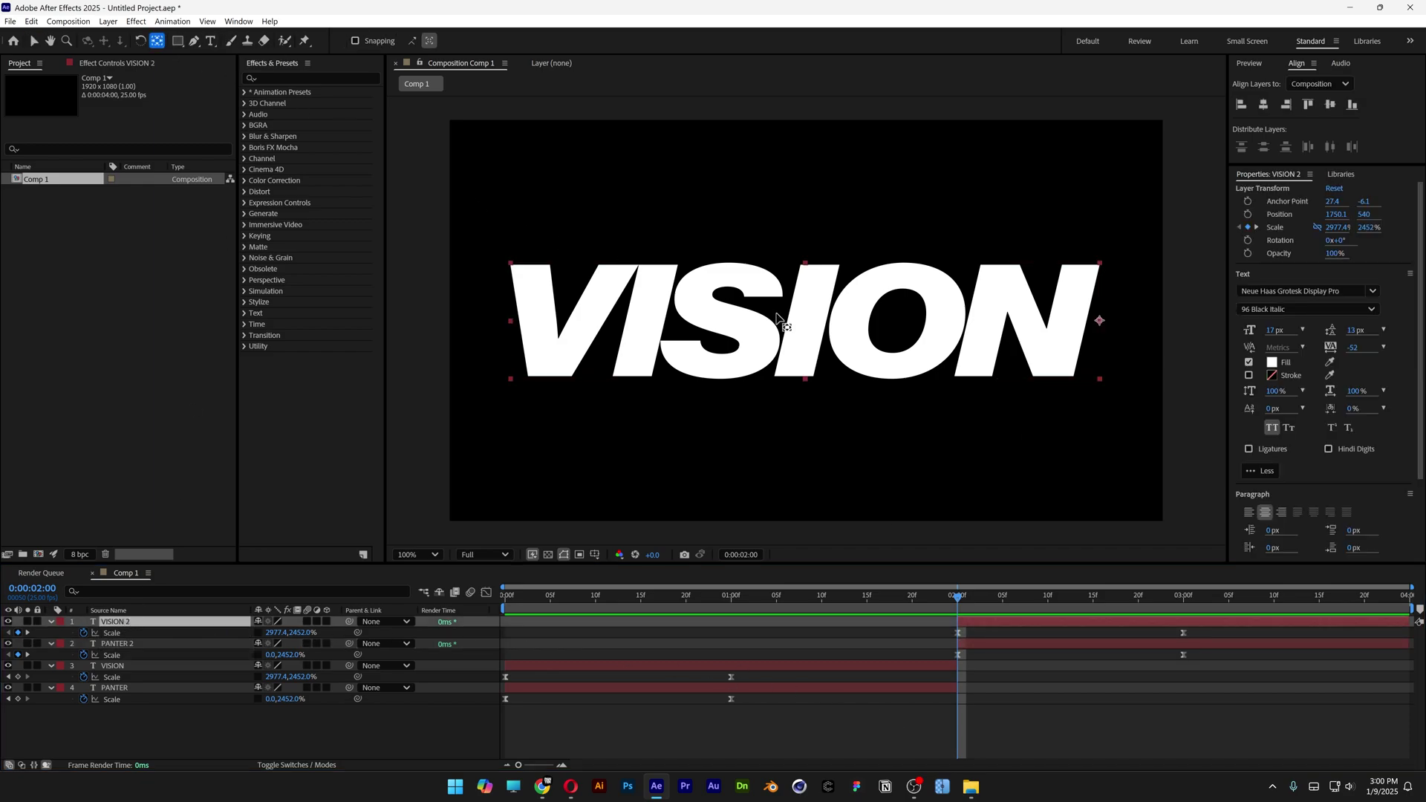
{"action": "left_click_drag", "start_coordinate": [1100, 320], "coordinate": [525, 328]}
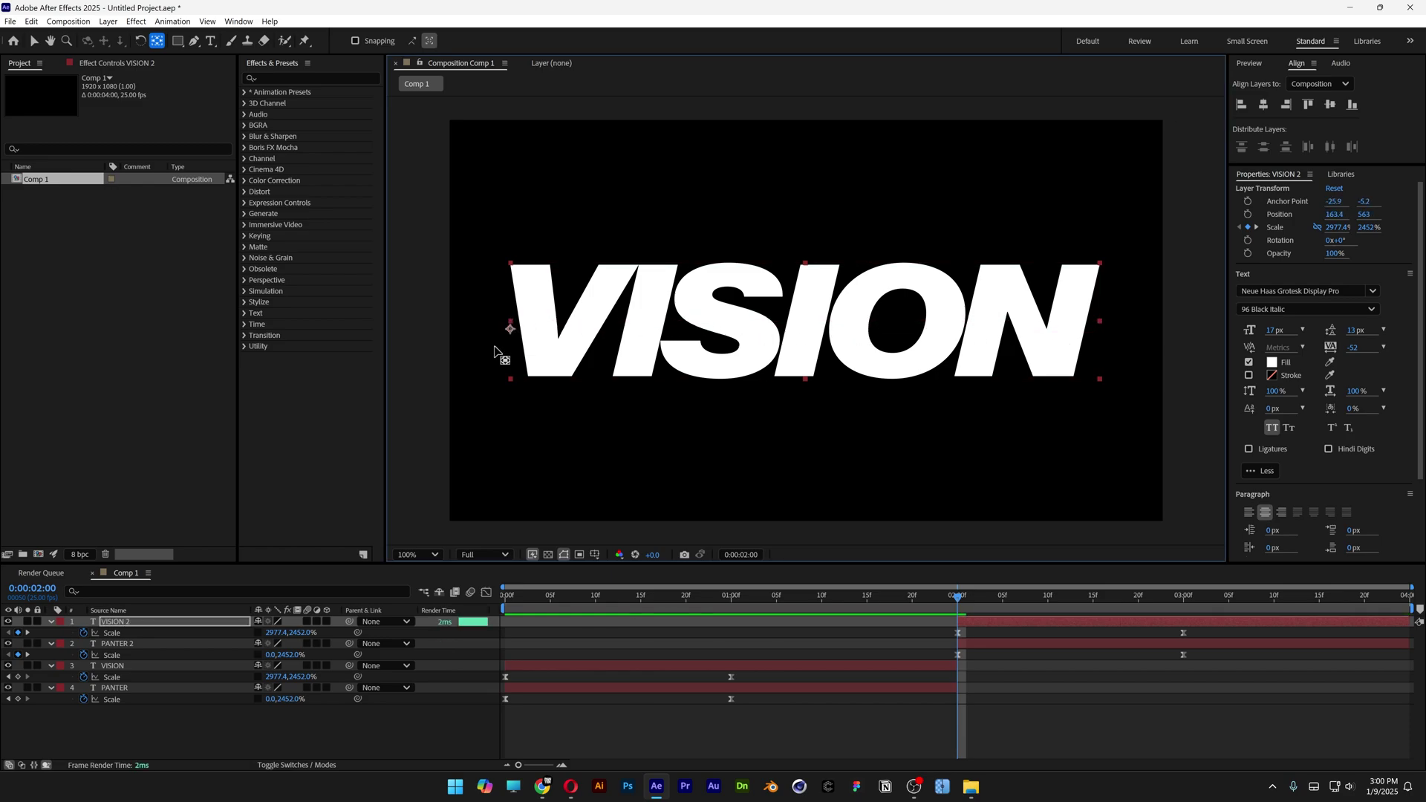
Move PANTER 2's anchor point to its right edge near the R
{"action": "left_click", "coordinate": [133, 647]}
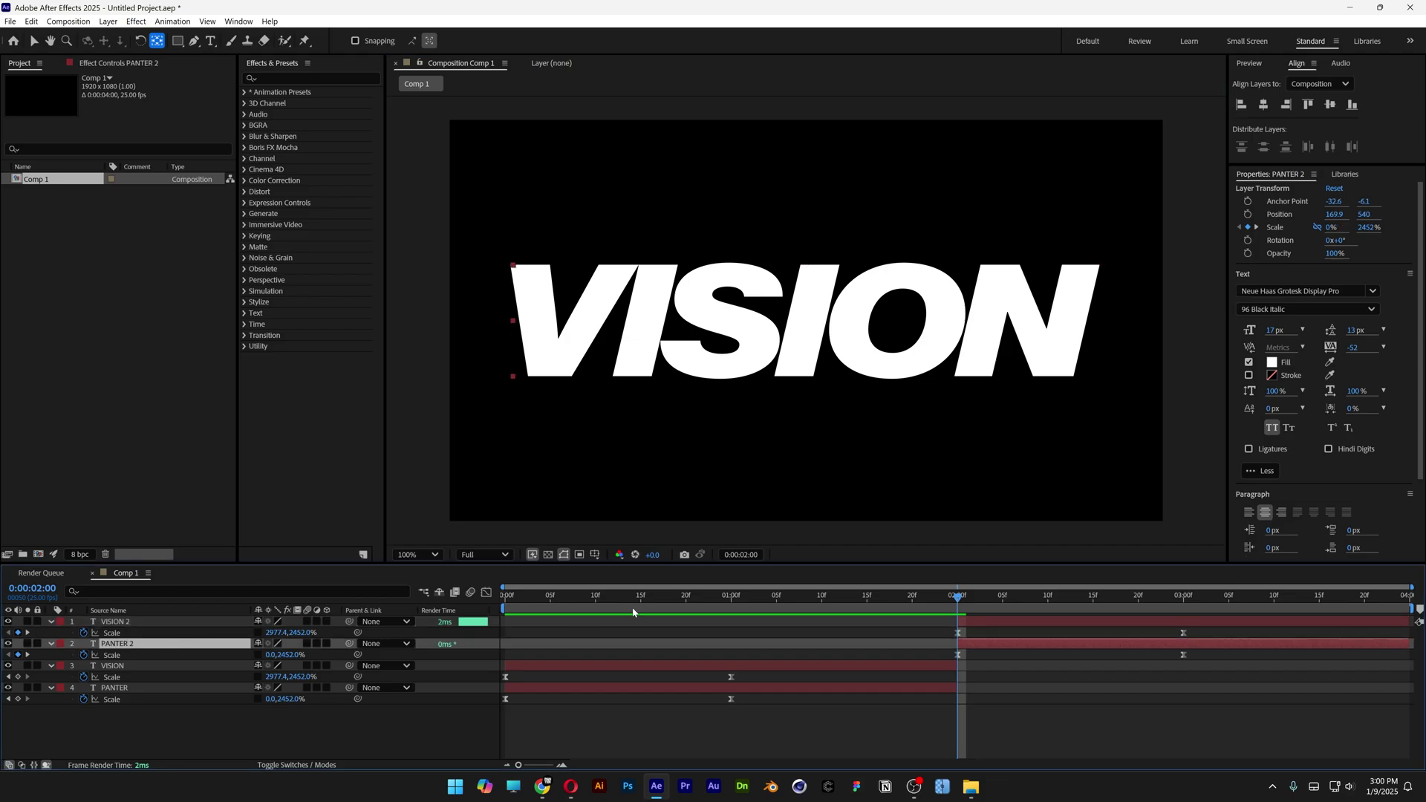
{"action": "left_click_drag", "start_coordinate": [954, 600], "coordinate": [1185, 601]}
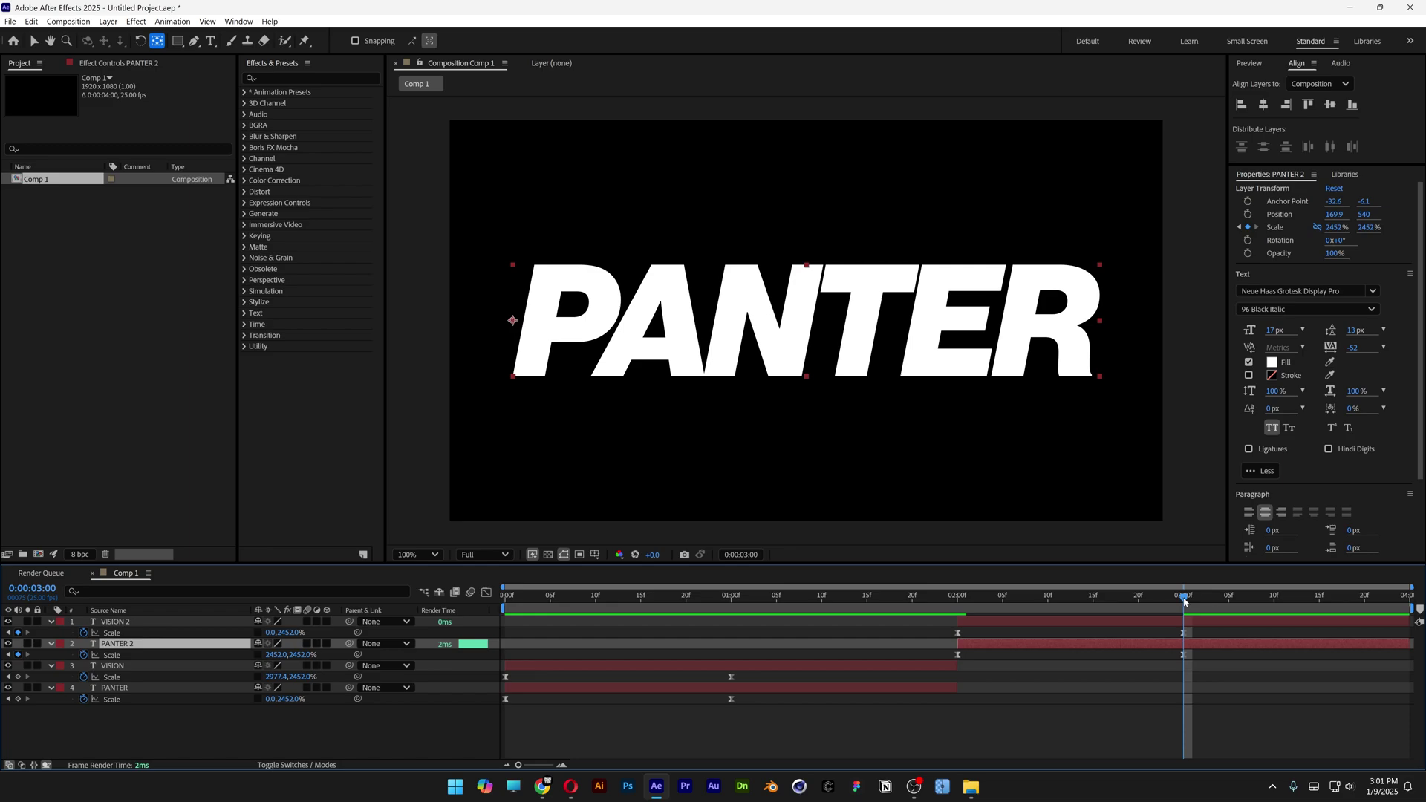
{"action": "left_click_drag", "start_coordinate": [514, 323], "coordinate": [1087, 327]}
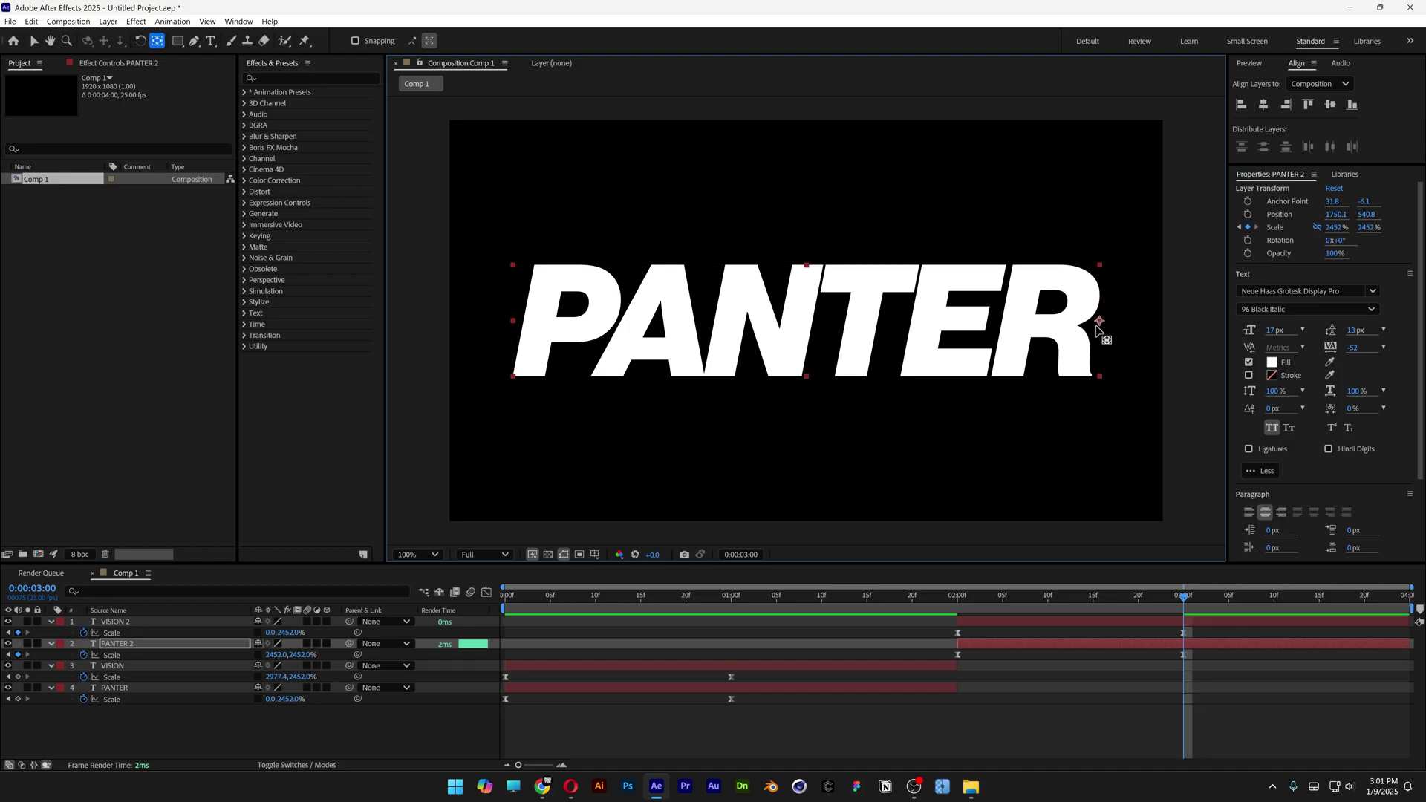
{"action": "left_click_drag", "start_coordinate": [1185, 603], "coordinate": [747, 569]}
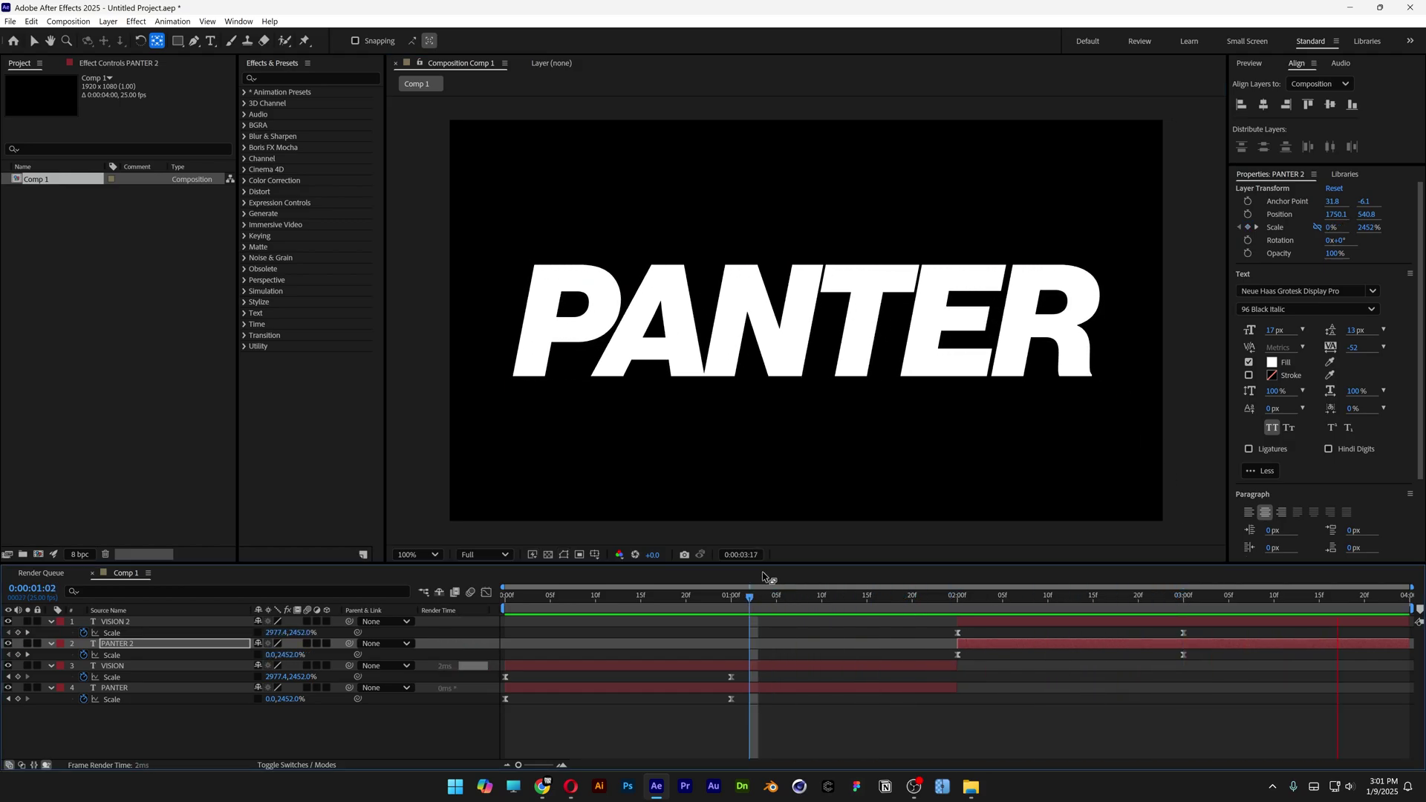
Precompose all four text layers into a precomp named TXT
{"action": "key", "text": "space"}
{"action": "key", "text": "v"}
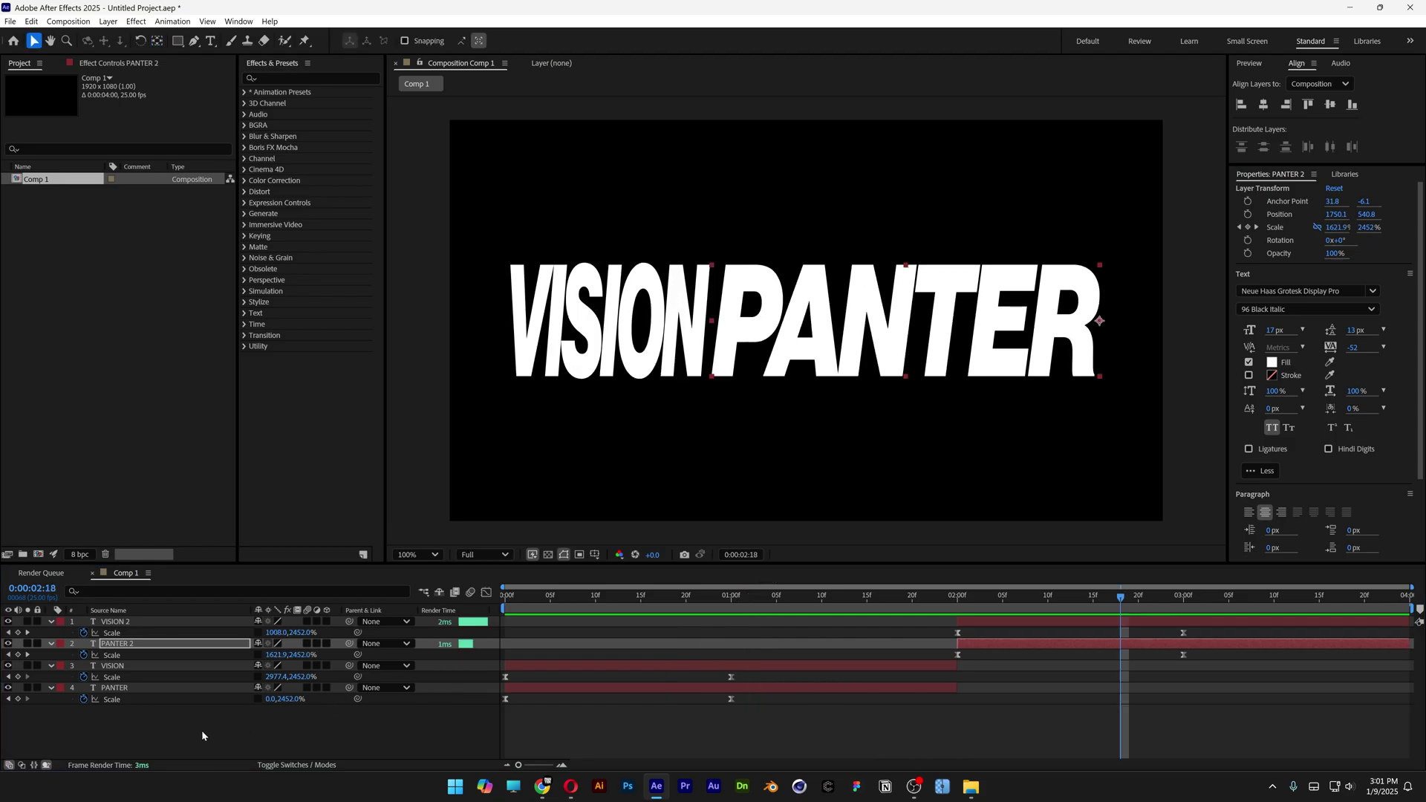
{"action": "left_click_drag", "start_coordinate": [202, 729], "coordinate": [126, 621]}
{"action": "right_click", "coordinate": [127, 625]}
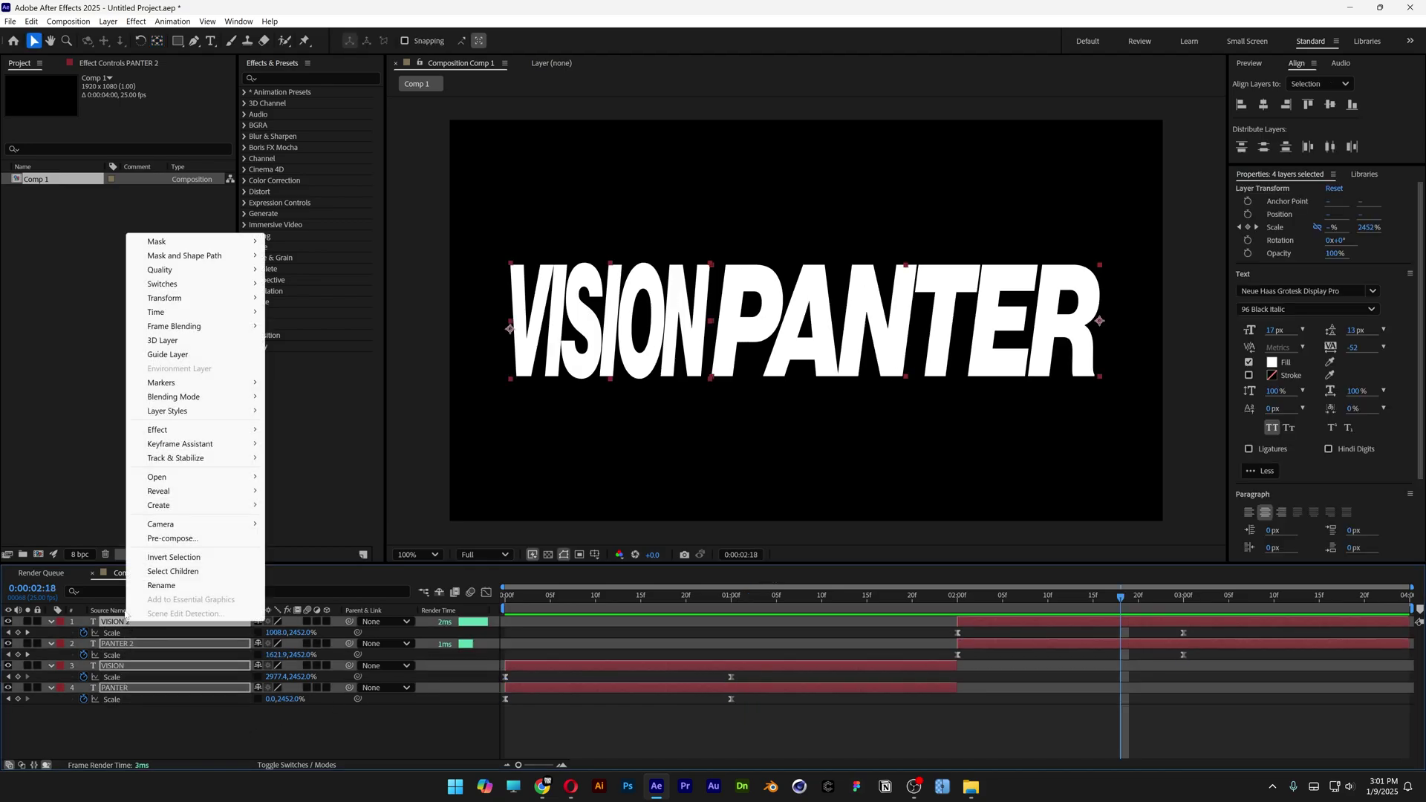
{"action": "left_click", "coordinate": [157, 538]}
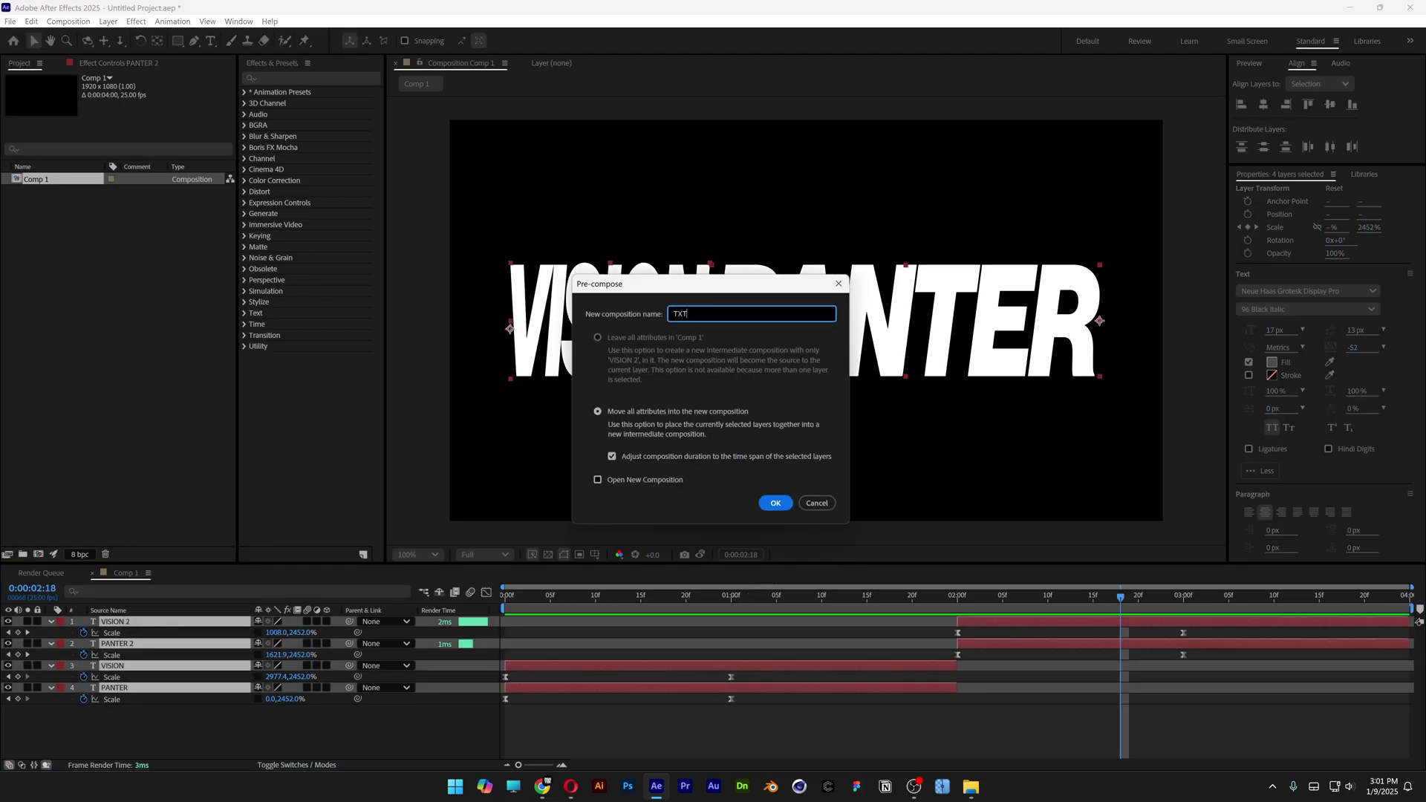
{"action": "key", "text": "Return"}
Add a new Black Solid 1 layer above the TXT precomp
{"action": "right_click", "coordinate": [239, 672]}
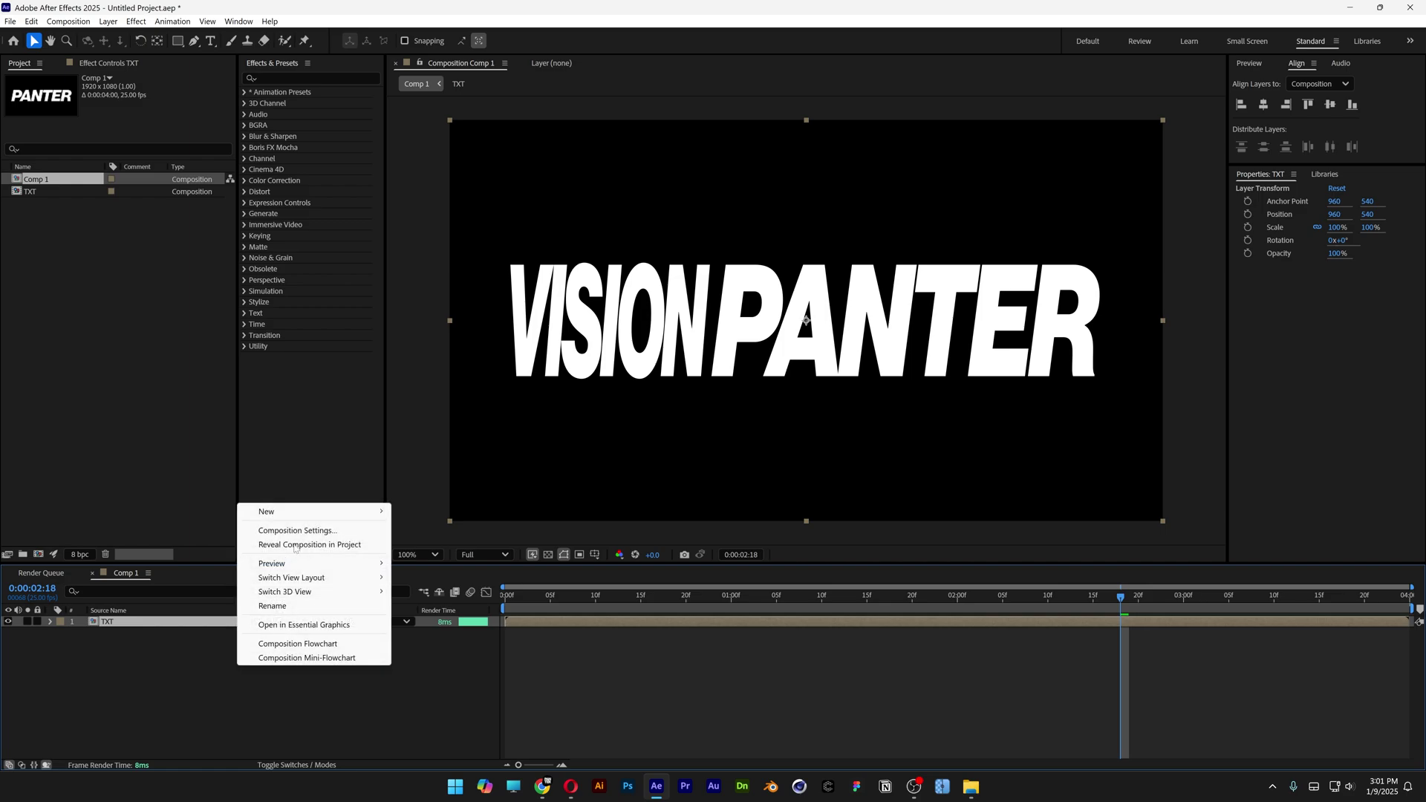
{"action": "mouse_move", "coordinate": [313, 513]}
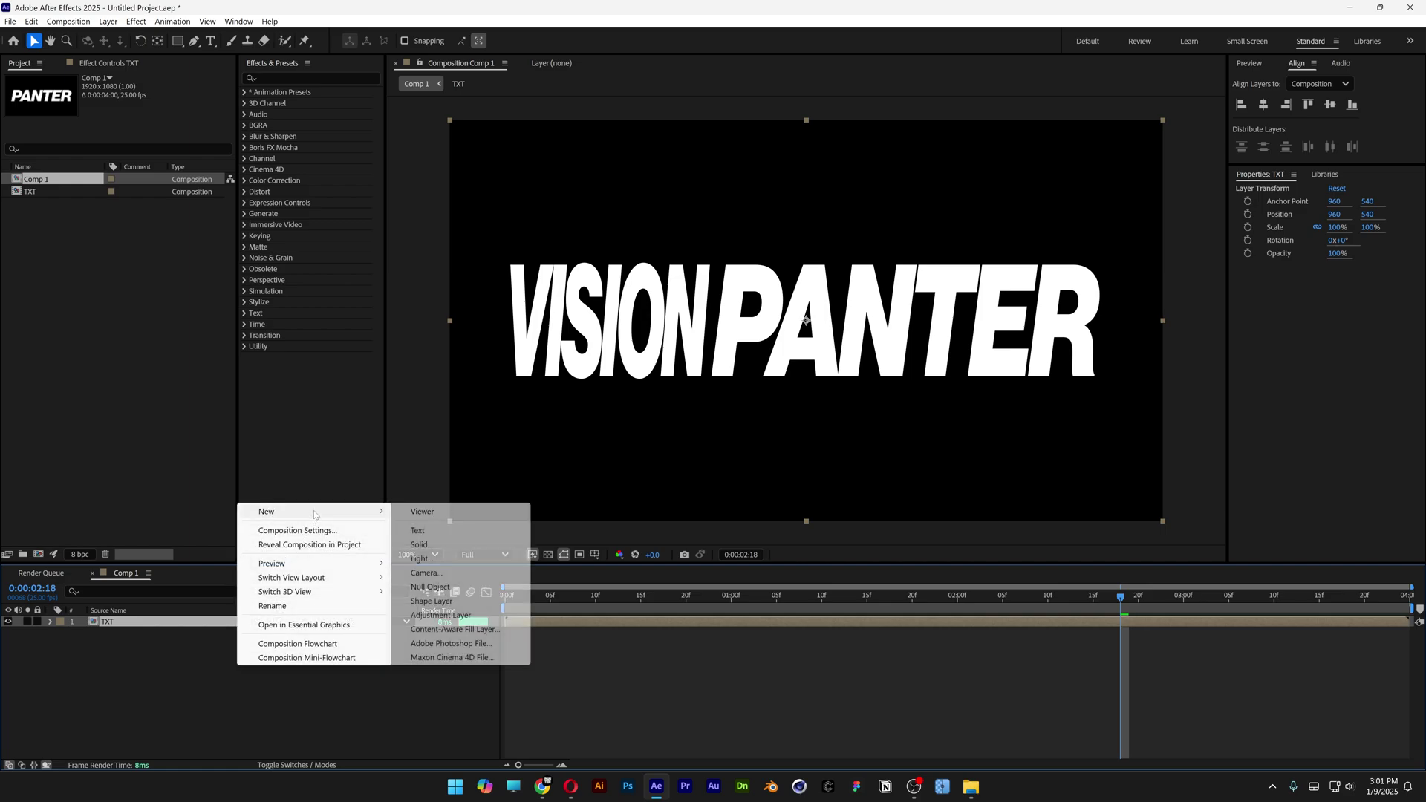
{"action": "left_click", "coordinate": [441, 544]}
Create a black solid and apply the Gradient Ramp effect to it
{"action": "key", "text": "Return"}
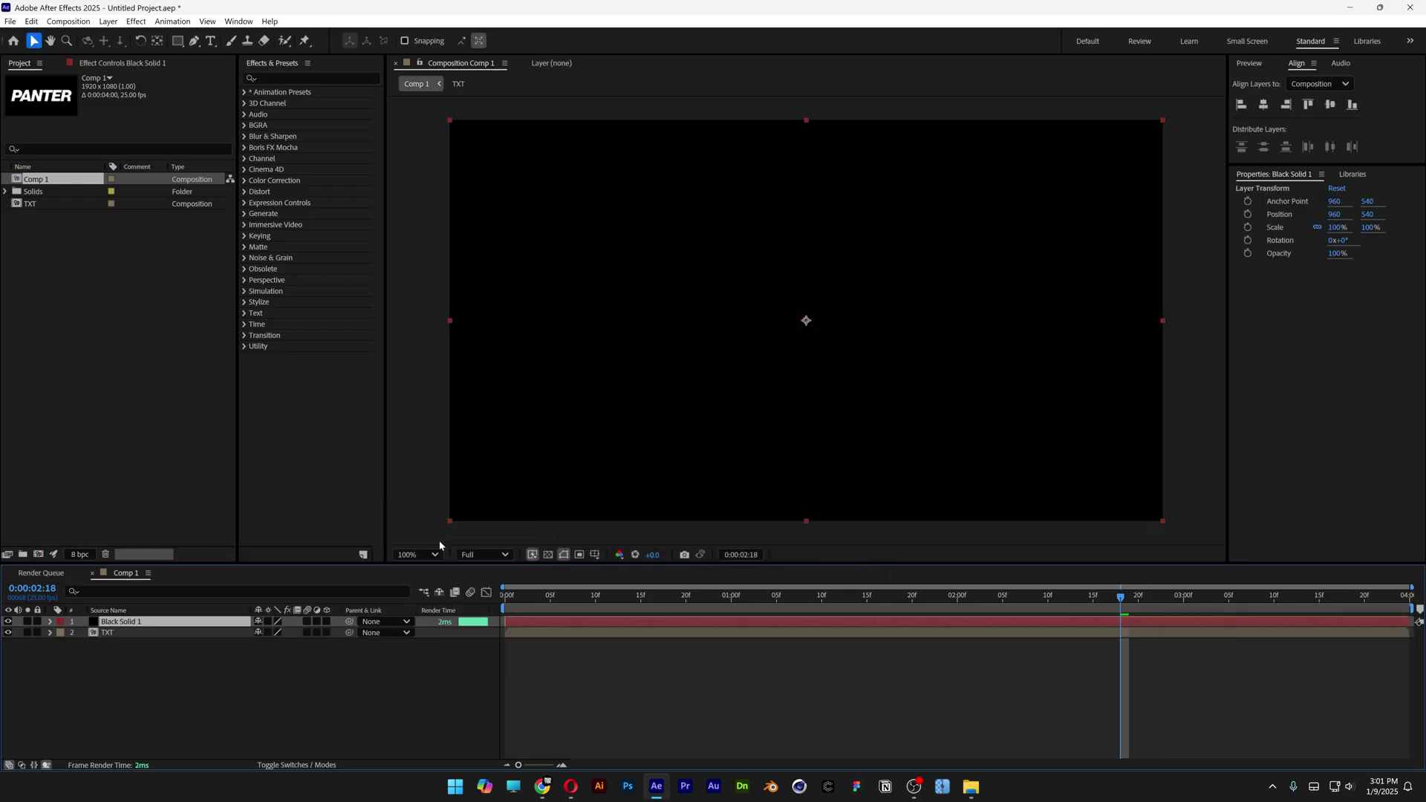
{"action": "left_click", "coordinate": [343, 75]}
{"action": "type", "text": "gradient ra"}
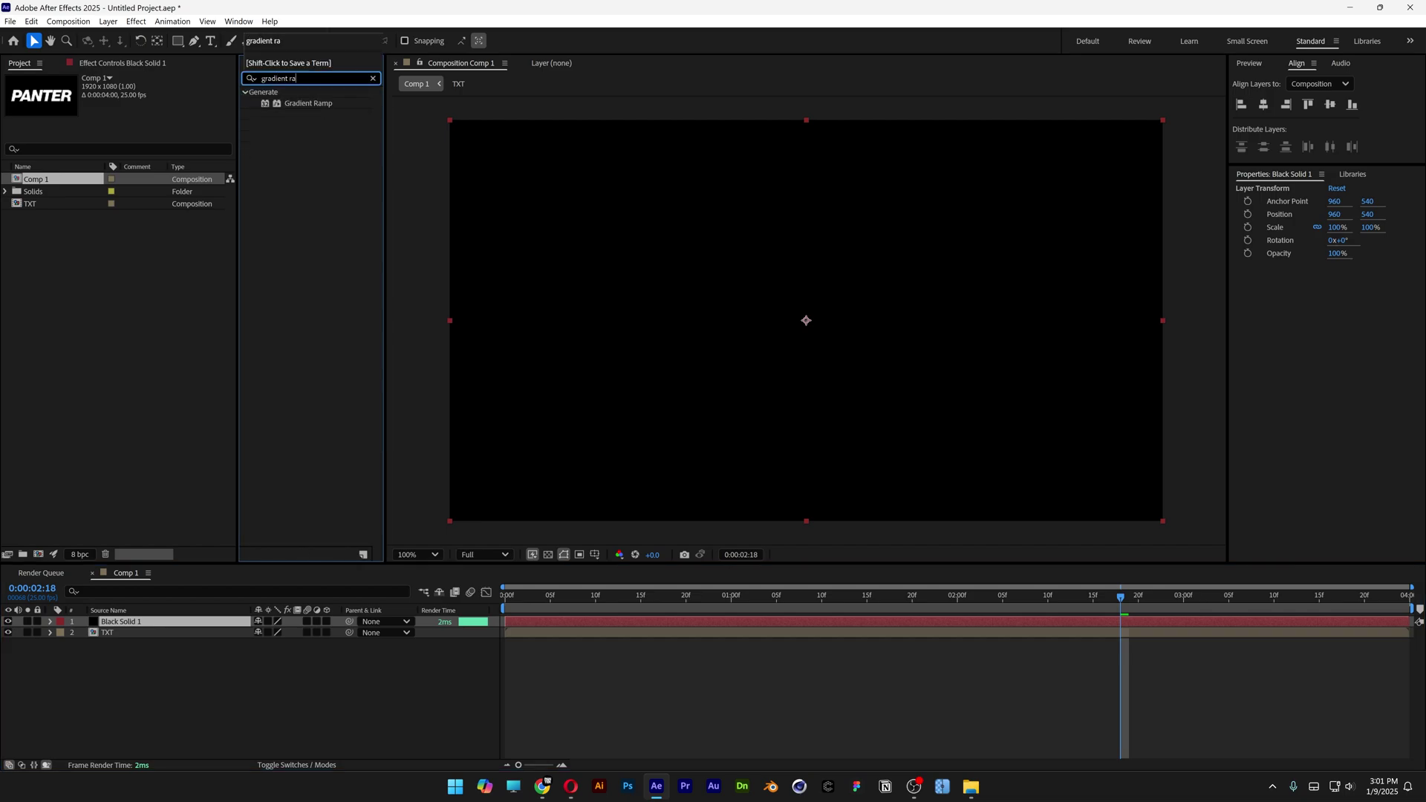
{"action": "type", "text": "mp"}
{"action": "left_click_drag", "start_coordinate": [320, 103], "coordinate": [180, 624]}
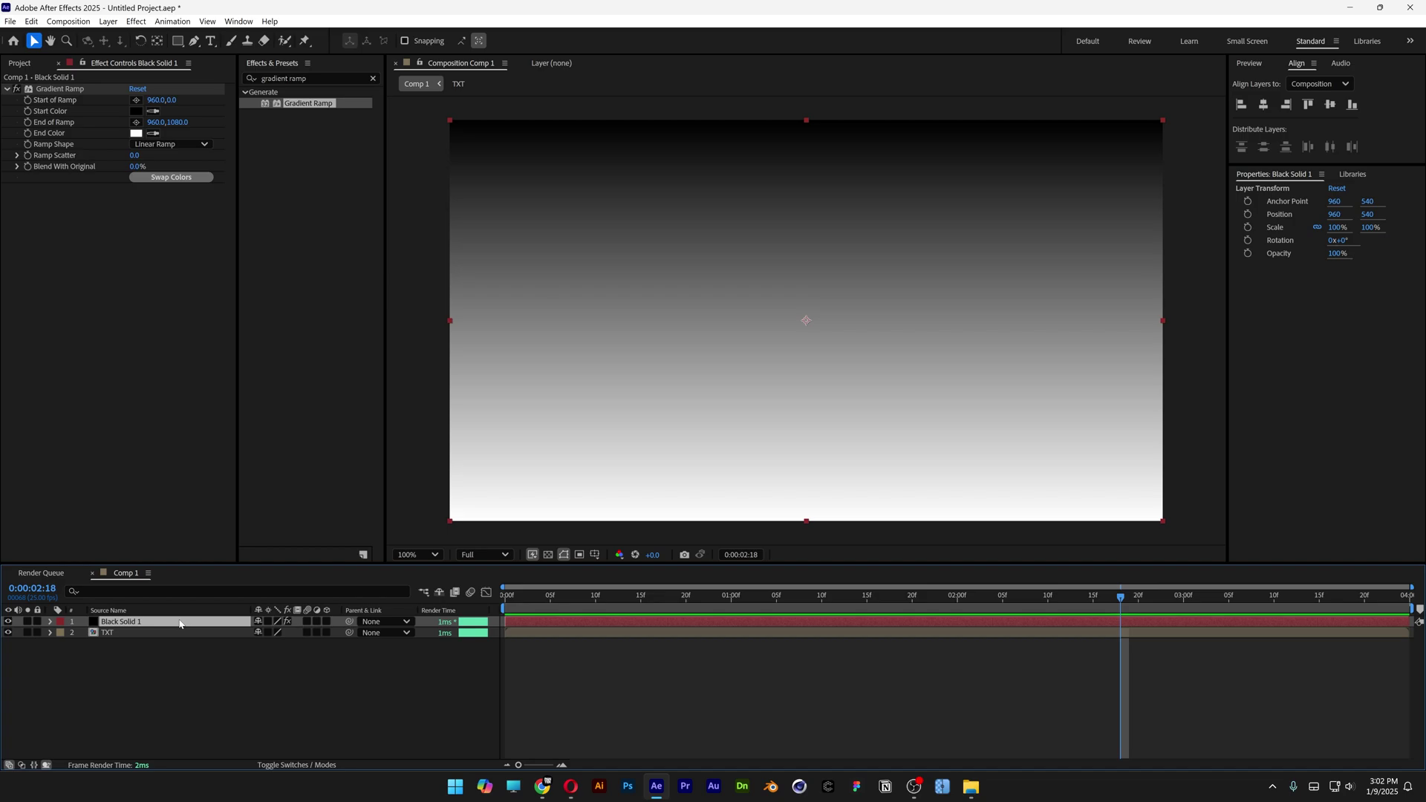
Precompose the gradient solid as 'Gradient' with all attributes, move it below TXT, and hide it
{"action": "right_click", "coordinate": [179, 624]}
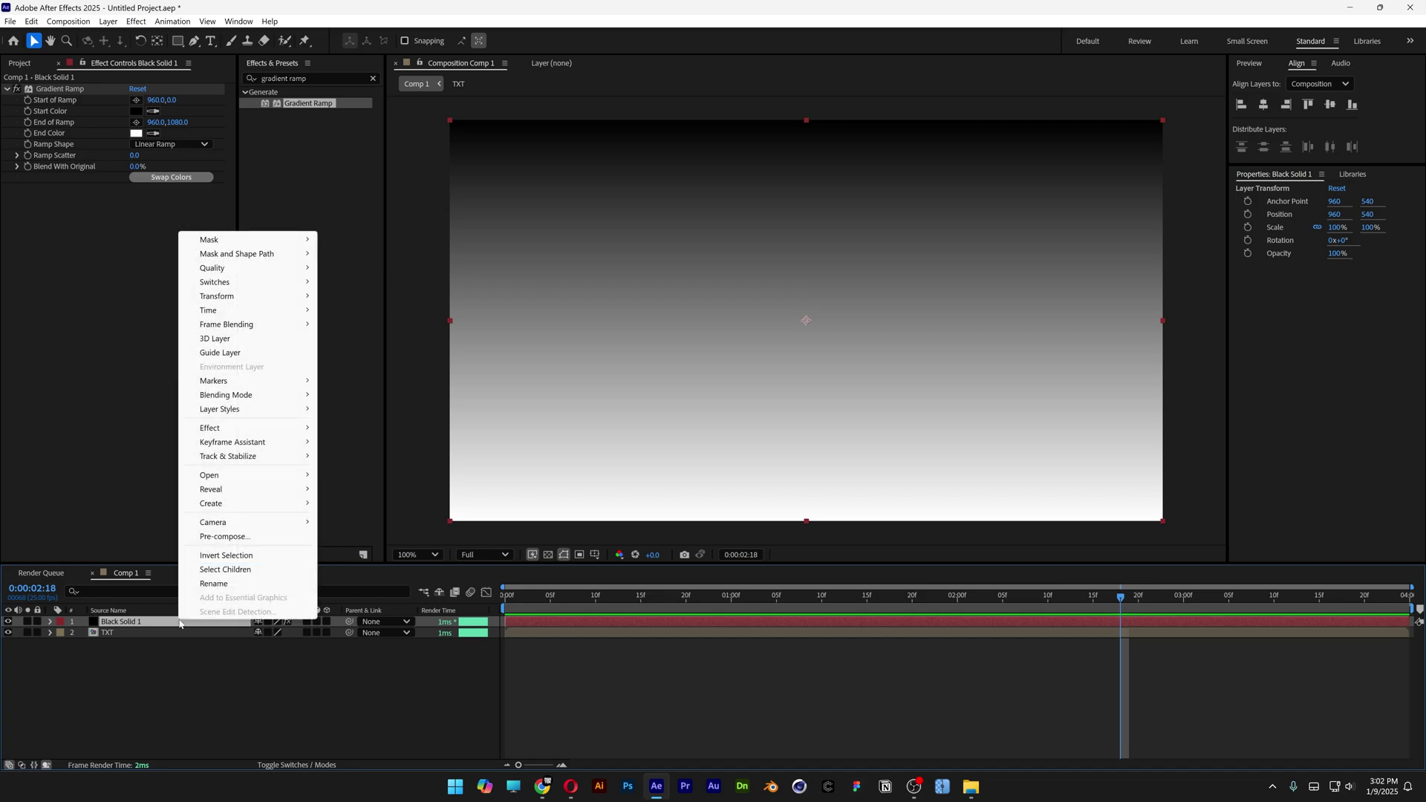
{"action": "left_click", "coordinate": [225, 536]}
{"action": "type", "text": "Gradient"}
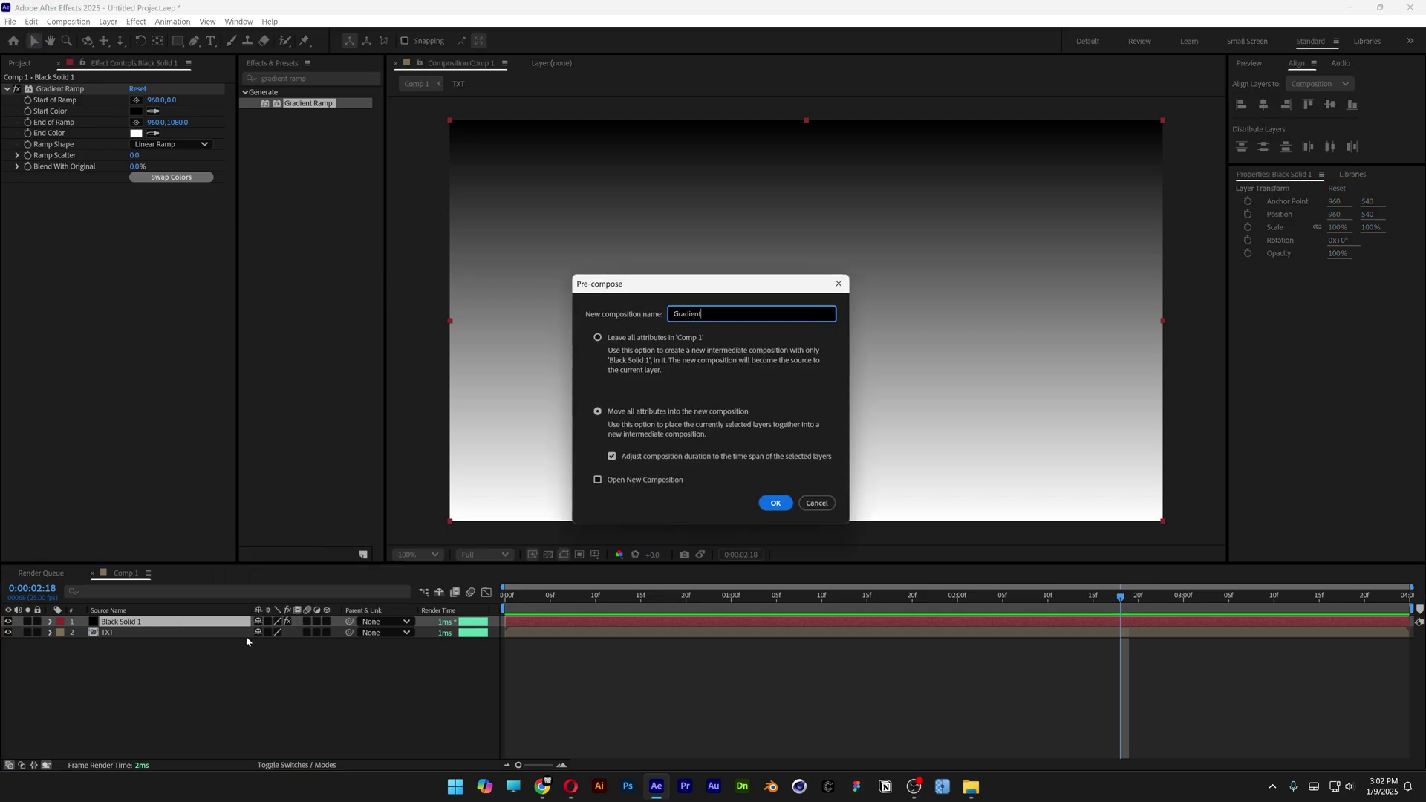
{"action": "left_click", "coordinate": [619, 414]}
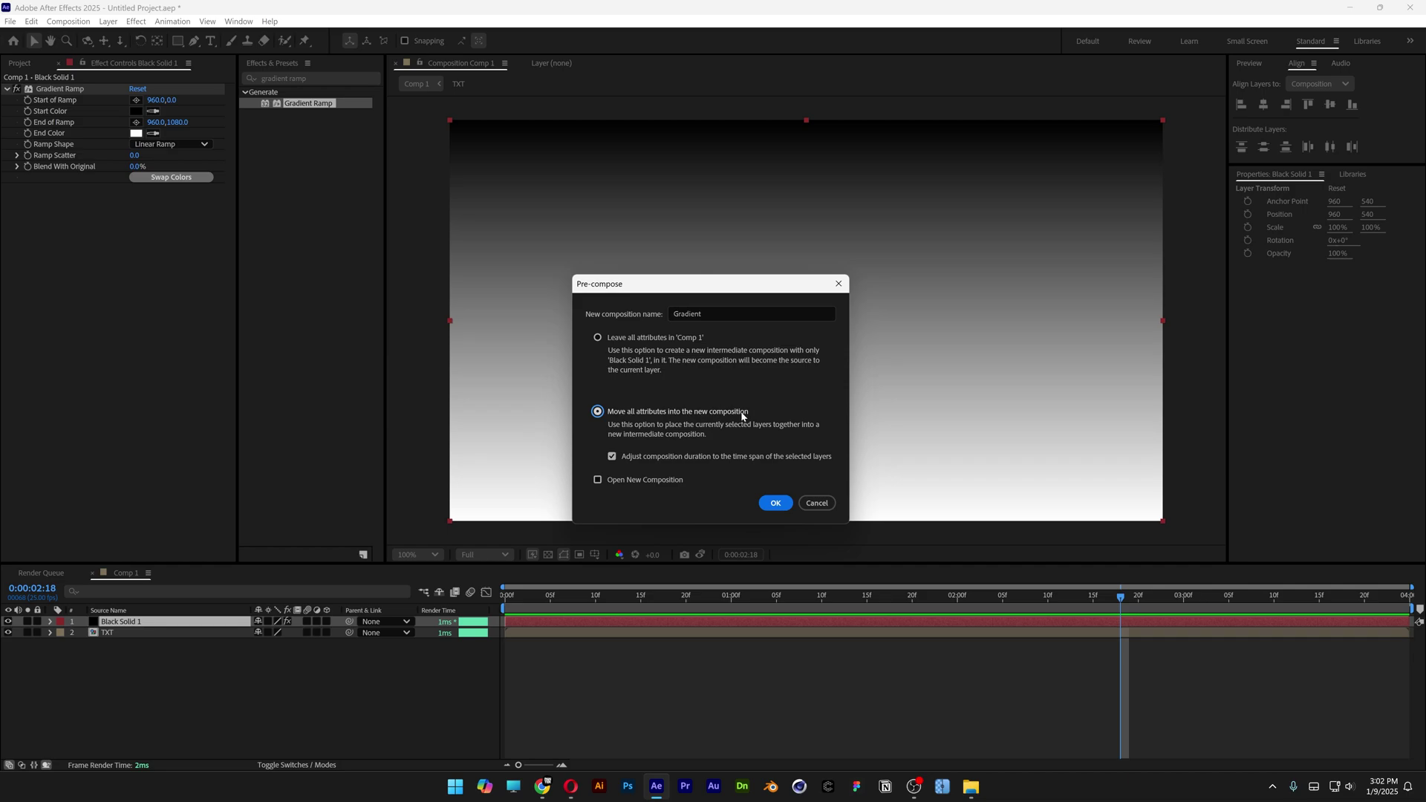
{"action": "left_click", "coordinate": [776, 504]}
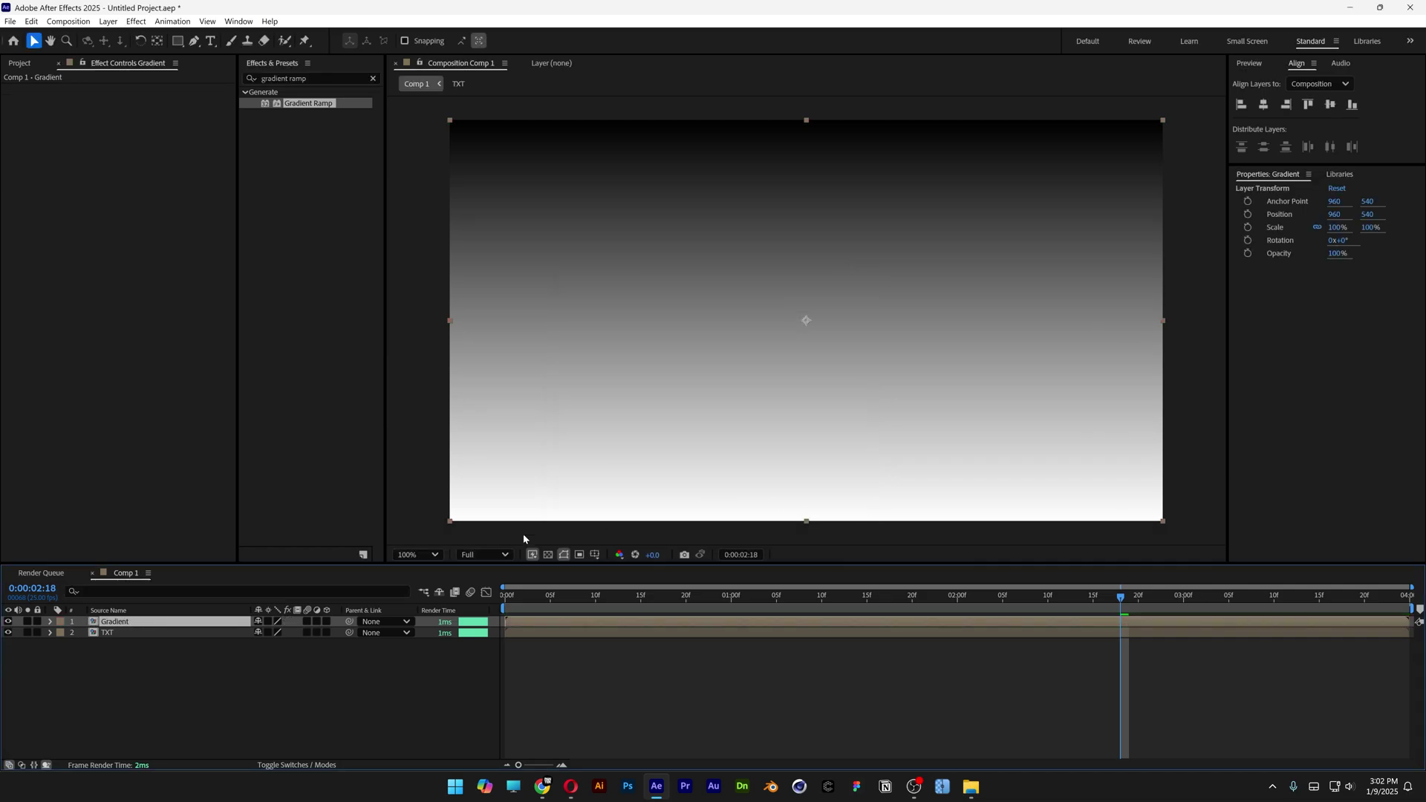
{"action": "left_click_drag", "start_coordinate": [145, 624], "coordinate": [147, 663]}
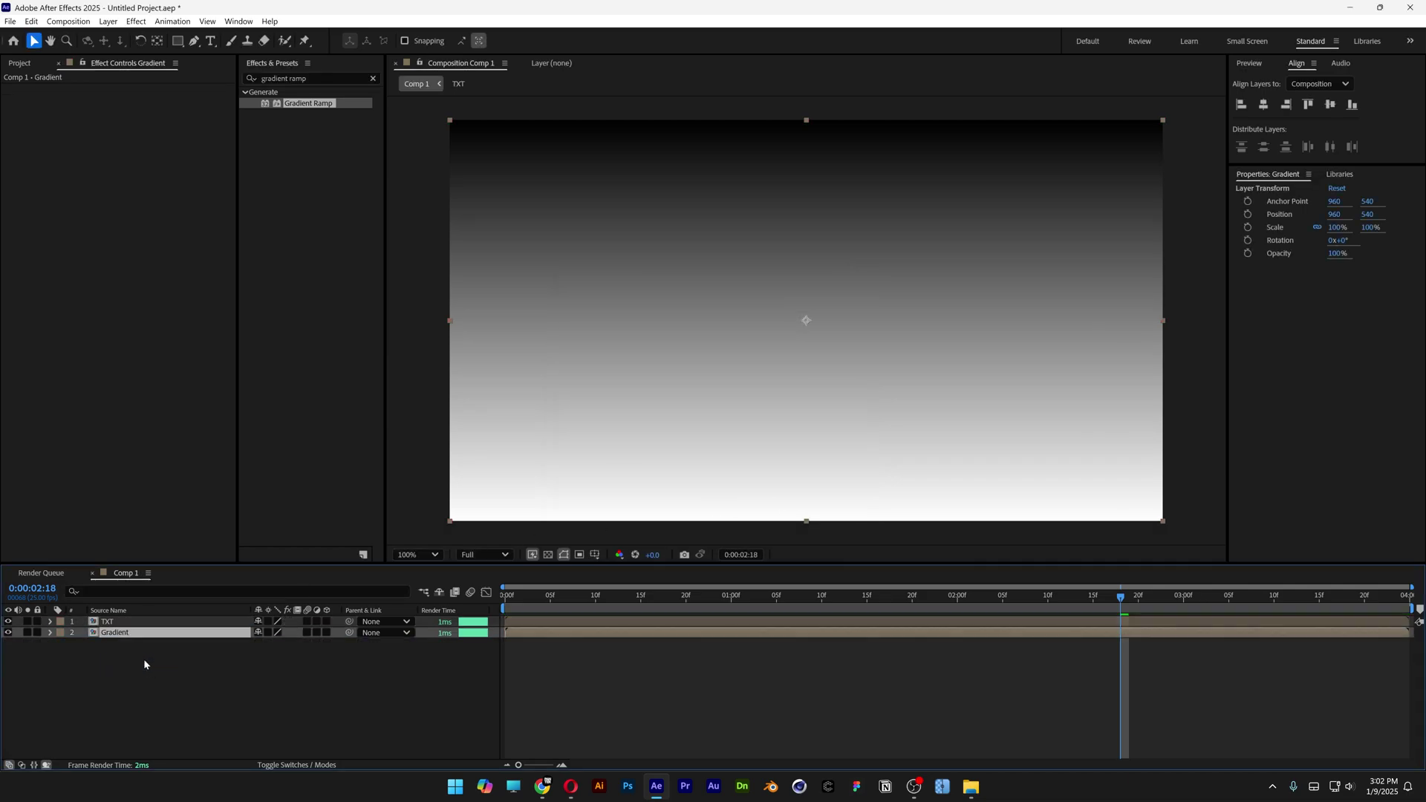
{"action": "left_click", "coordinate": [8, 632]}
Apply the Time Displacement effect to the TXT layer
{"action": "left_click", "coordinate": [100, 621]}
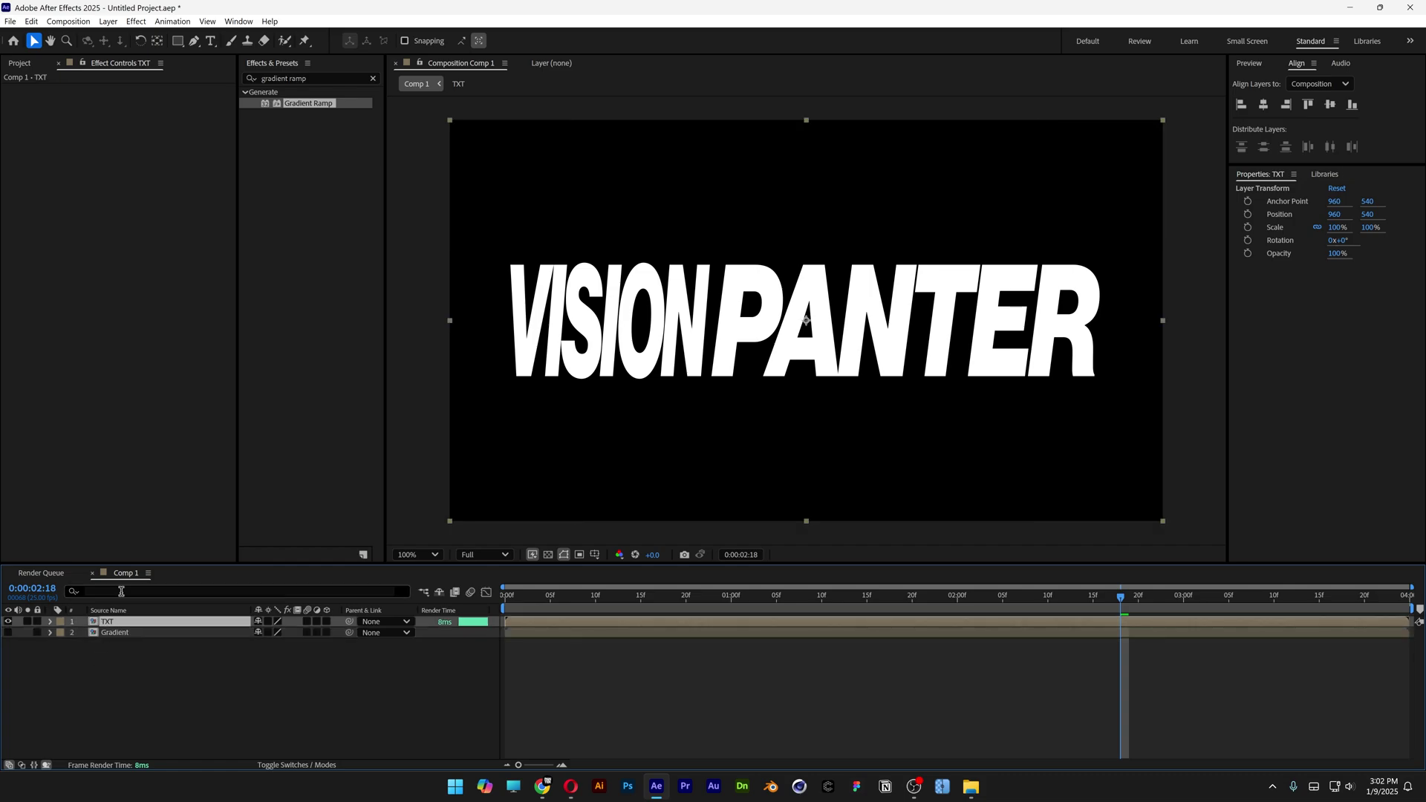
{"action": "left_click", "coordinate": [372, 78]}
{"action": "type", "text": "time"}
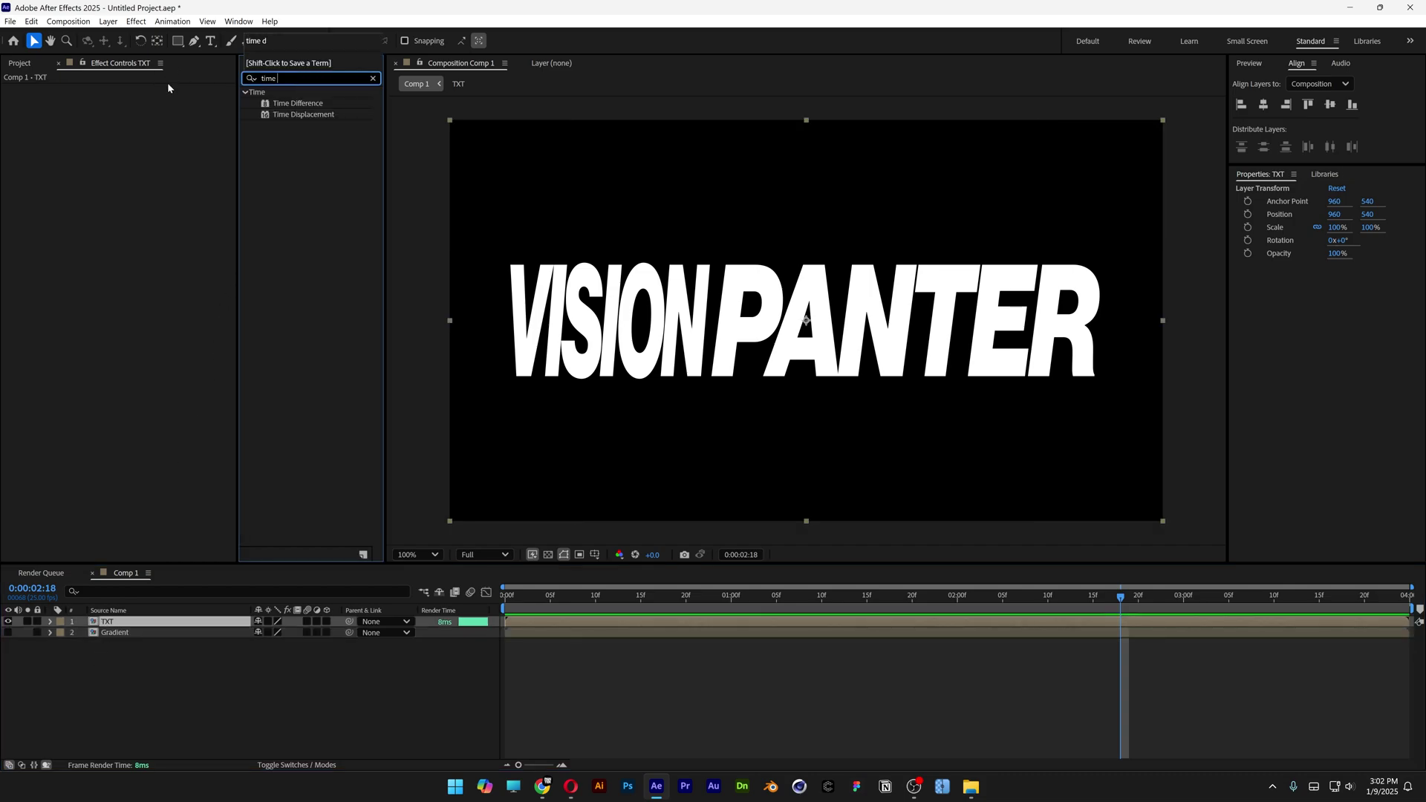
{"action": "left_click_drag", "start_coordinate": [303, 114], "coordinate": [165, 624]}
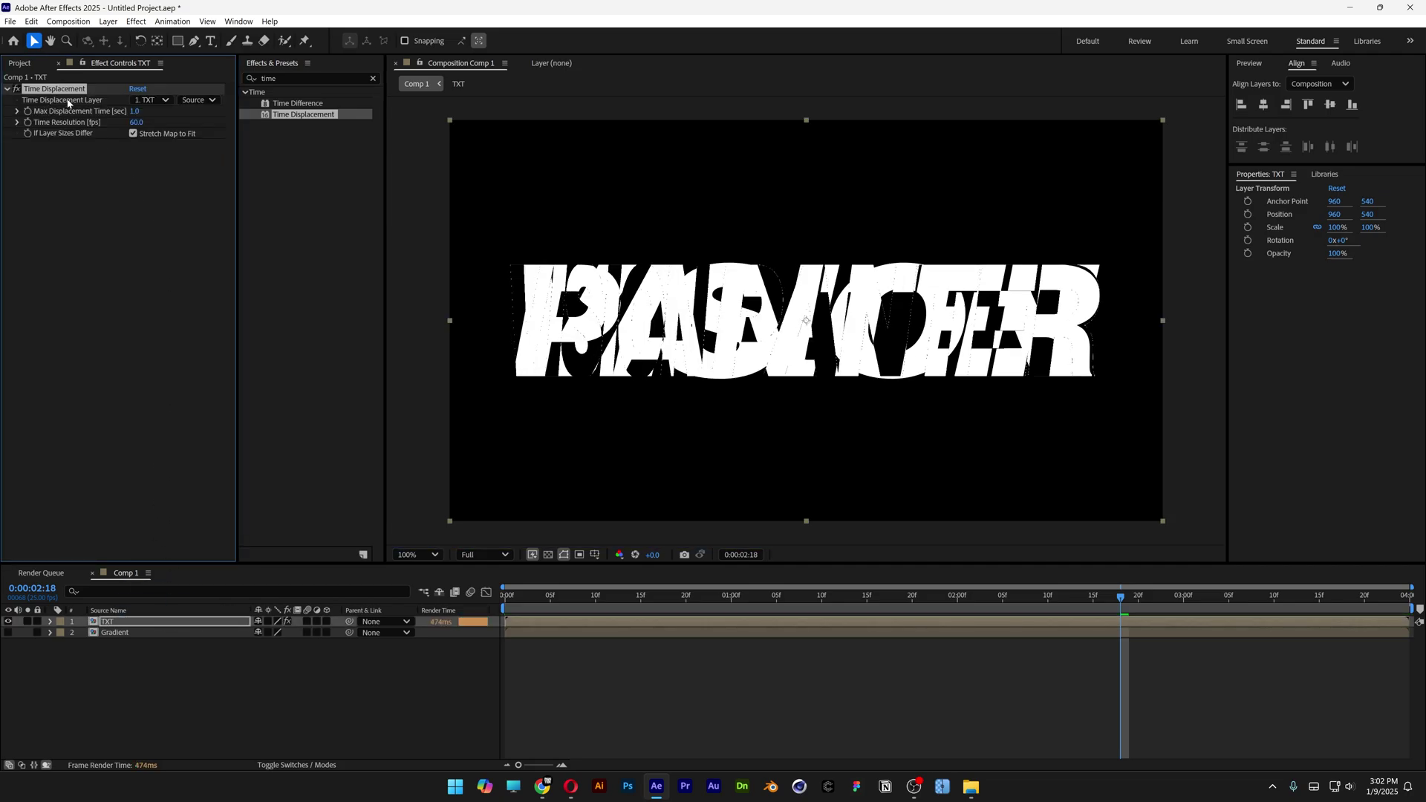
Set the Time Displacement Layer to Gradient and preview the distorted text
{"action": "left_click", "coordinate": [157, 103]}
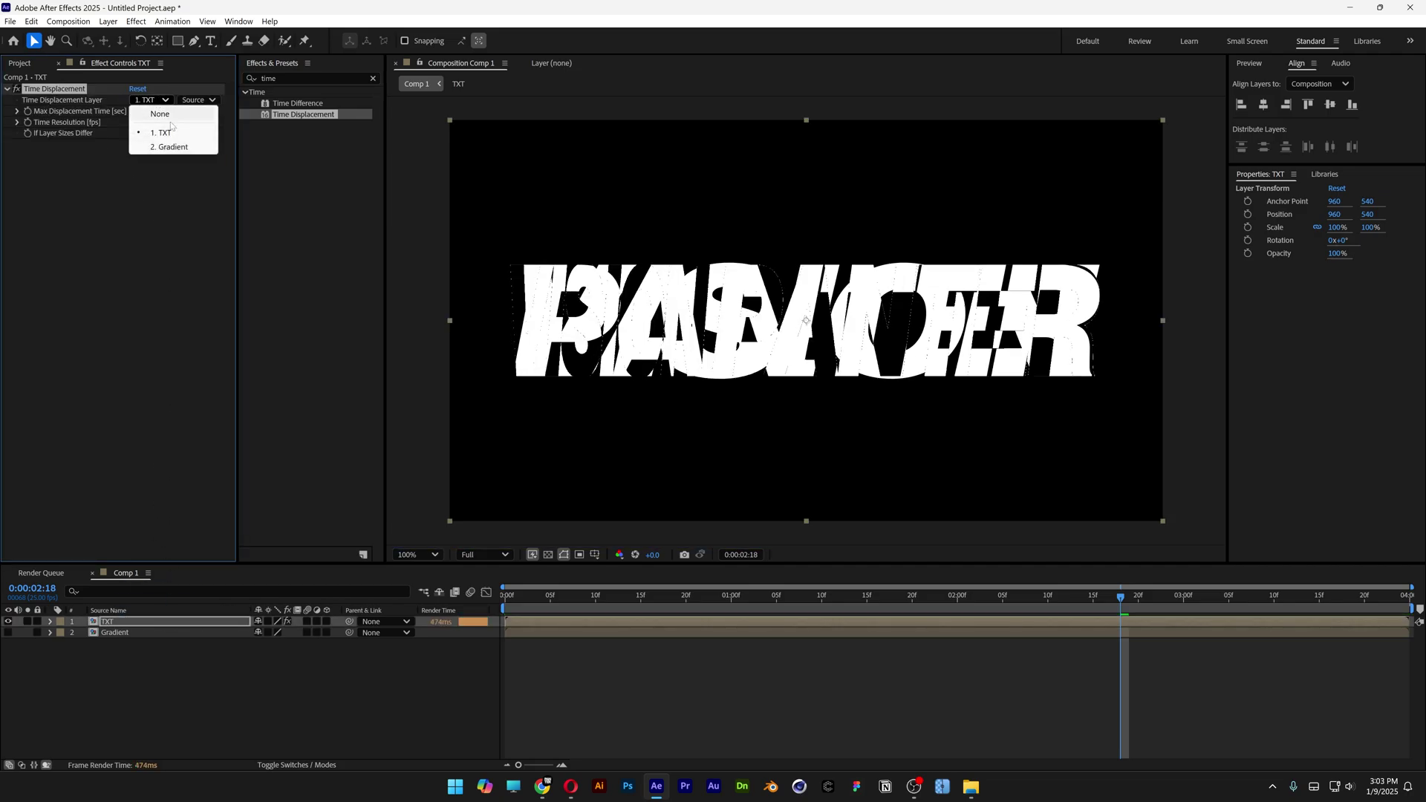
{"action": "left_click", "coordinate": [170, 147]}
{"action": "key", "text": "space"}
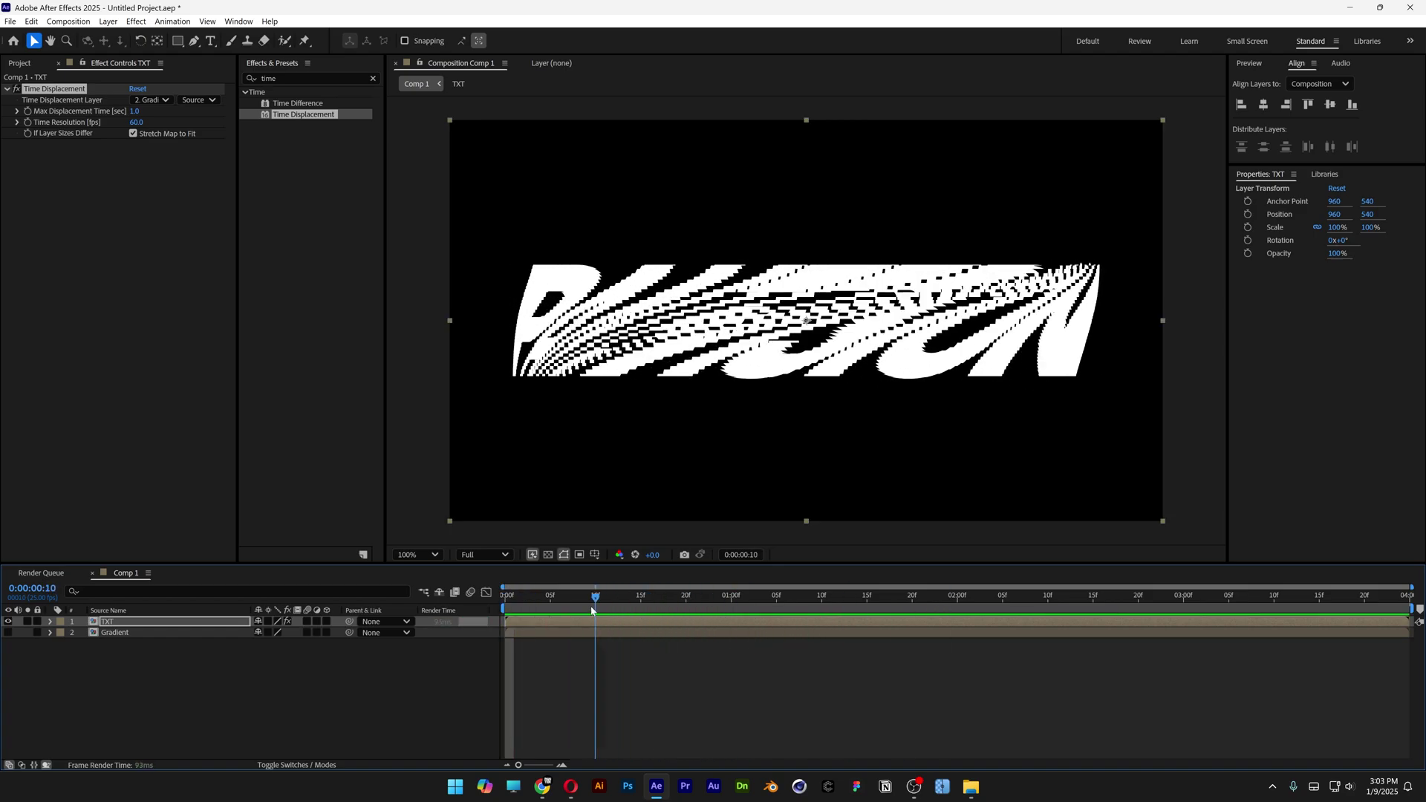
{"action": "key", "text": "space"}
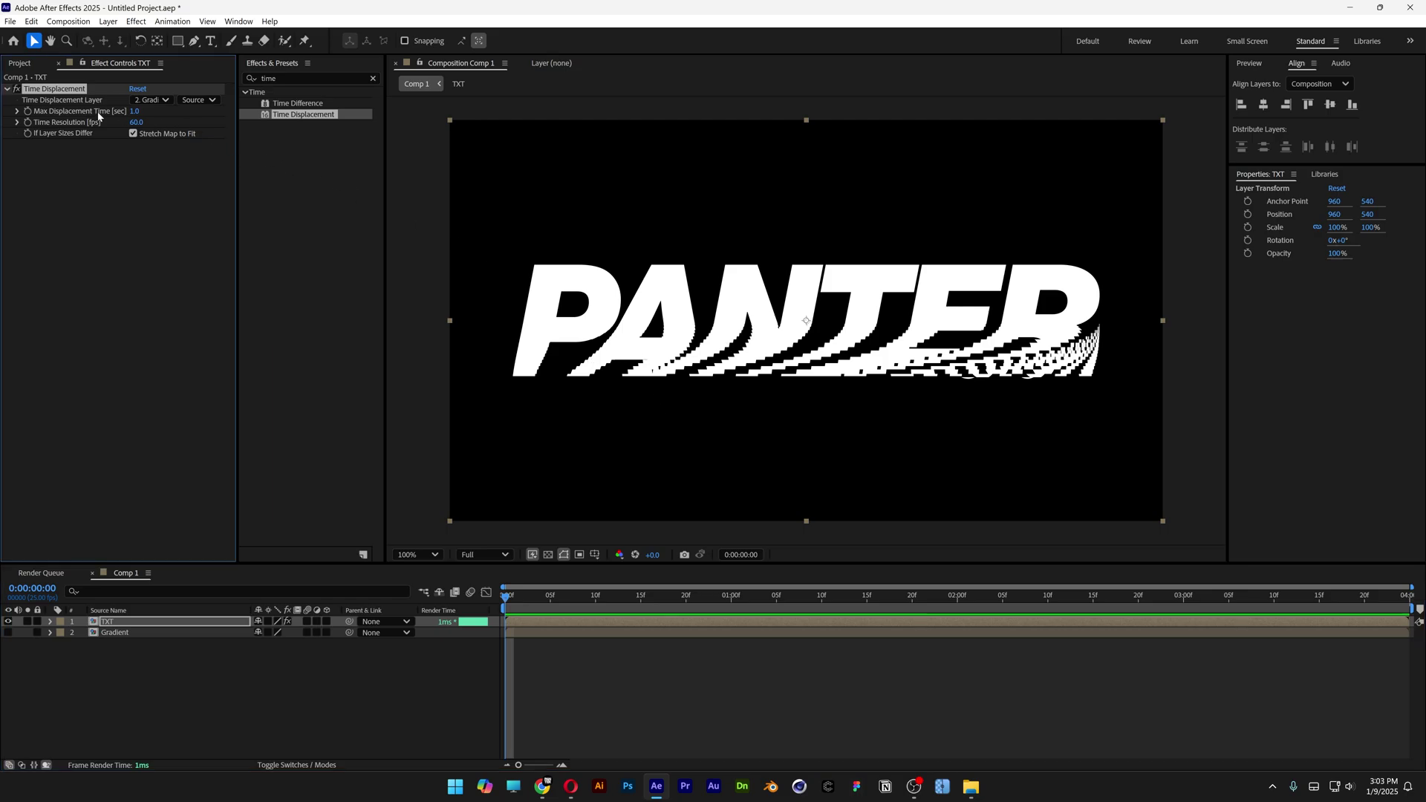
Set the TXT Max Displacement Time to 0 and preview PANTER changing into VISION
{"action": "mouse_move", "coordinate": [135, 116]}
{"action": "left_mouse_down"}
{"action": "mouse_move", "coordinate": [153, 115]}
{"action": "mouse_move", "coordinate": [138, 115]}
{"action": "left_mouse_up"}
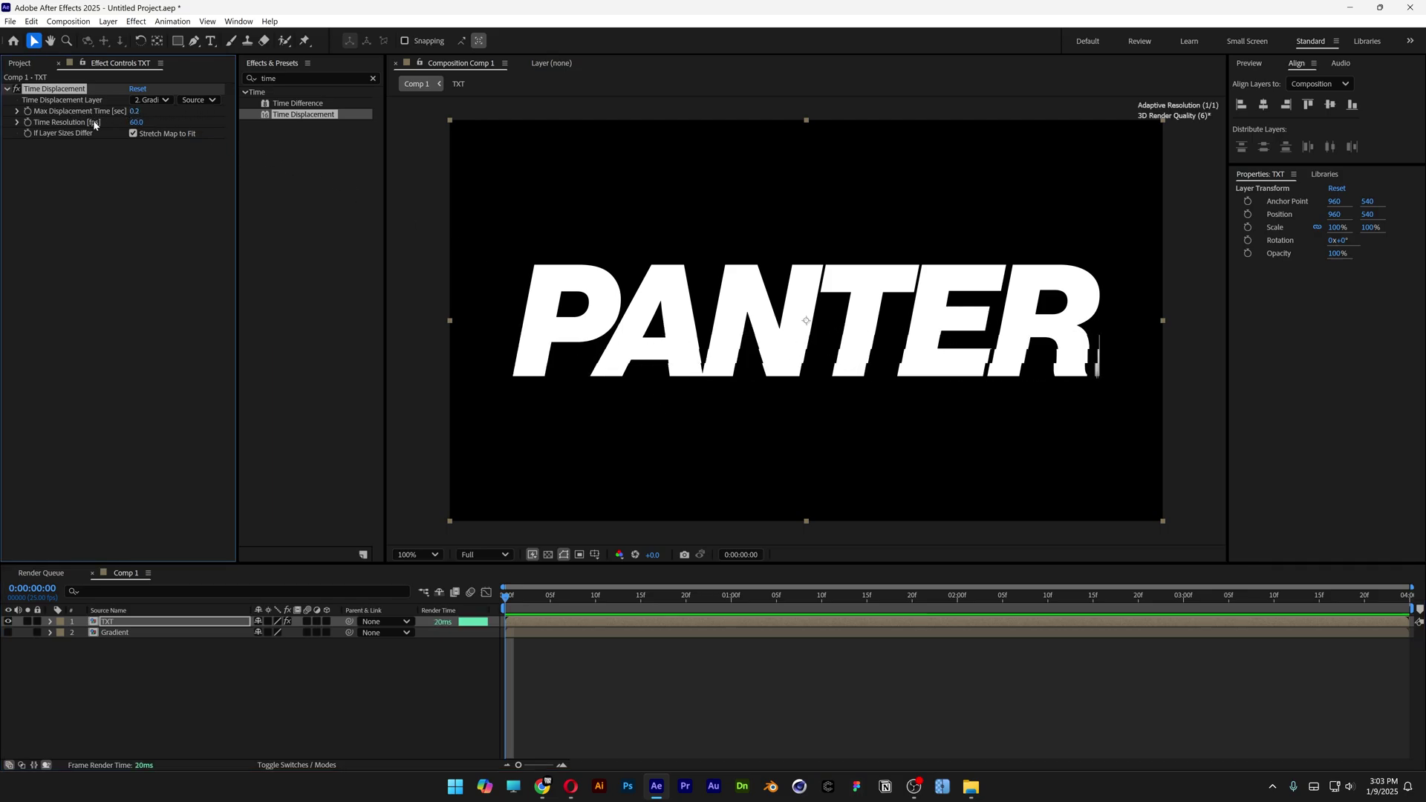
{"action": "left_click", "coordinate": [137, 111]}
{"action": "type", "text": "0"}
{"action": "key", "text": "Return"}
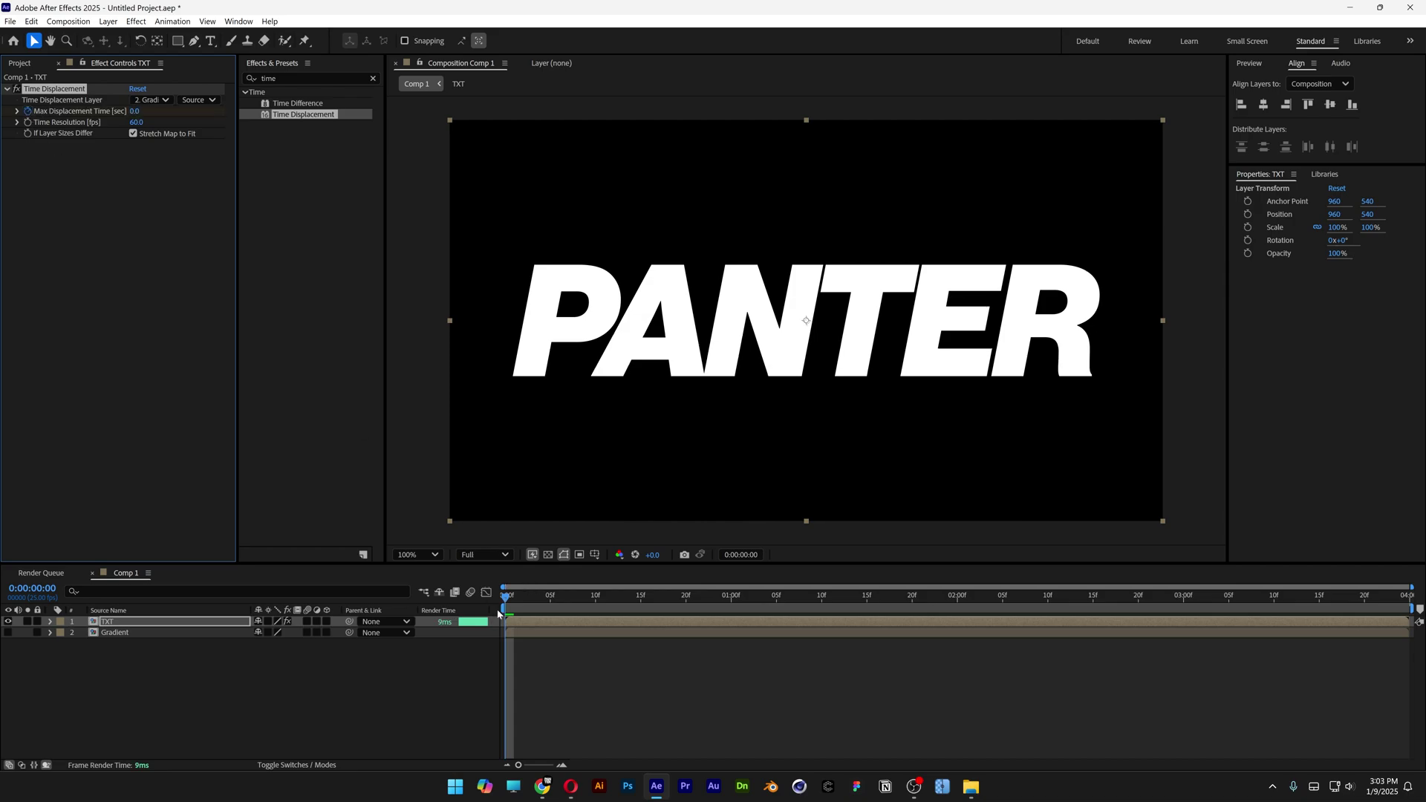
{"action": "key", "text": "space"}
Change Max Displacement Time to 1, then return the playhead to the start
{"action": "key", "text": "space"}
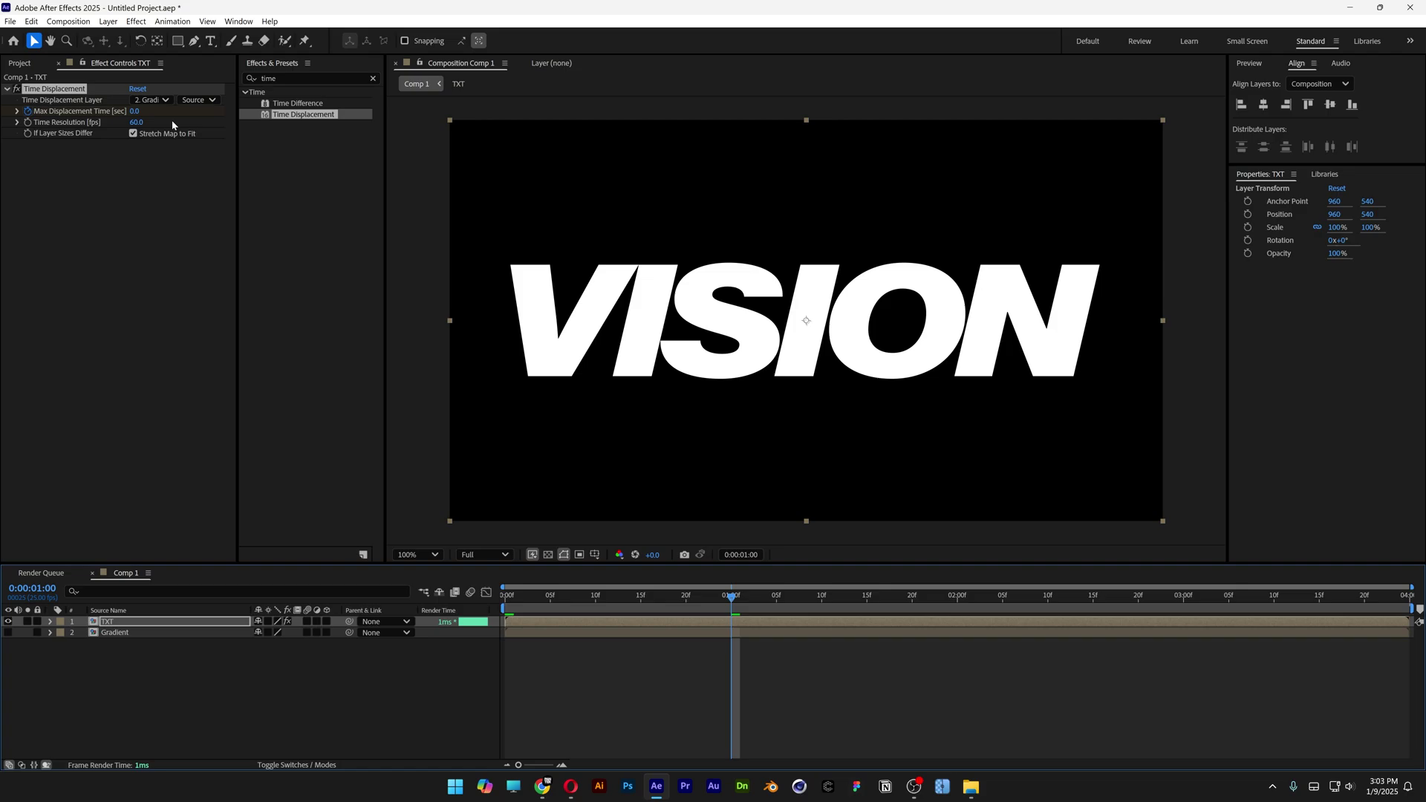
{"action": "left_click", "coordinate": [132, 111]}
{"action": "type", "text": "1"}
{"action": "key", "text": "Return"}
{"action": "left_click_drag", "start_coordinate": [732, 596], "coordinate": [481, 602]}
{"action": "key", "text": "space"}
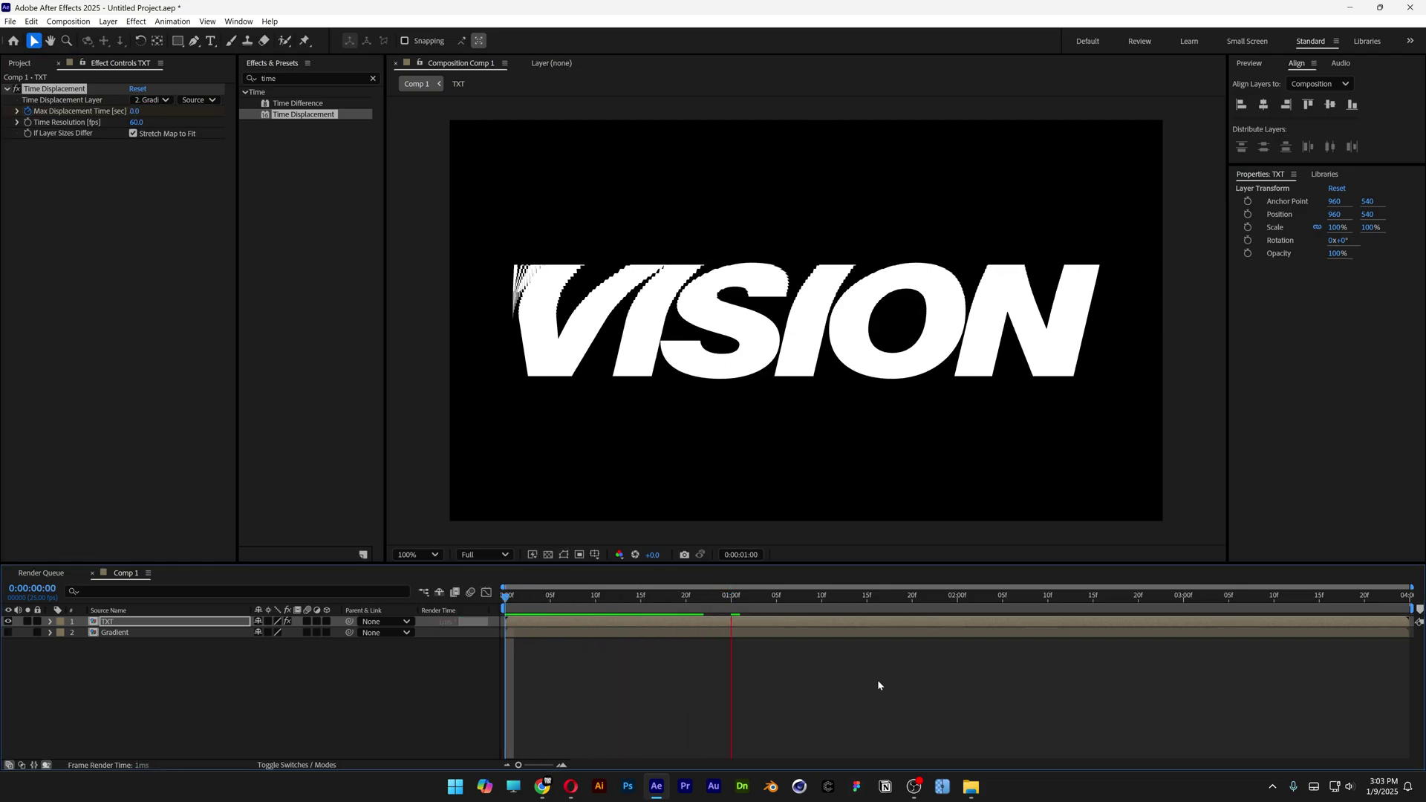